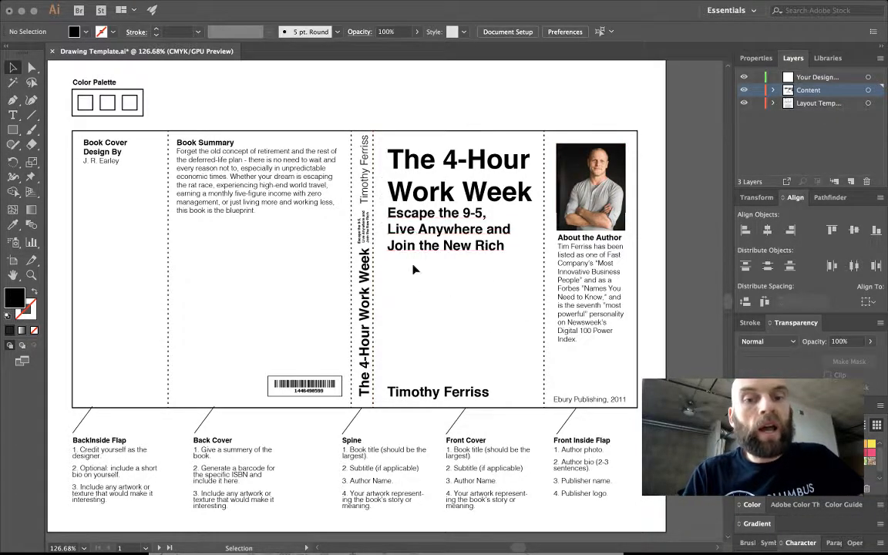
# - Move the Your Design layer below the Content layer and lock the Content layer
pyautogui.click(806, 78)
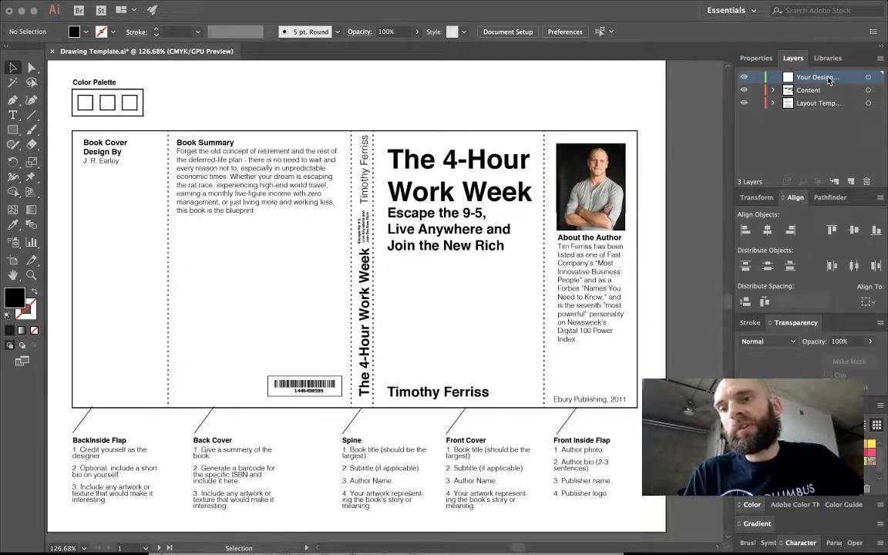
pyautogui.moveTo(828, 80); pyautogui.dragTo(823, 98)
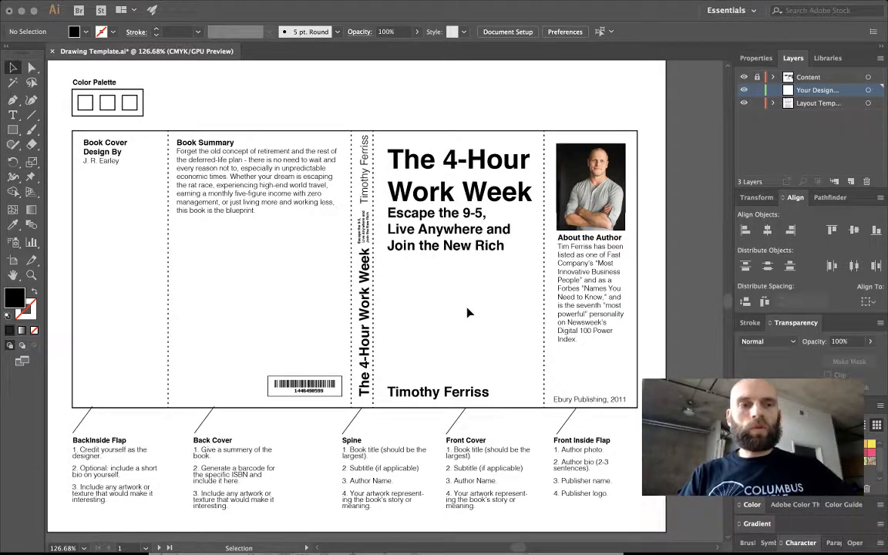
pyautogui.click(16, 130)
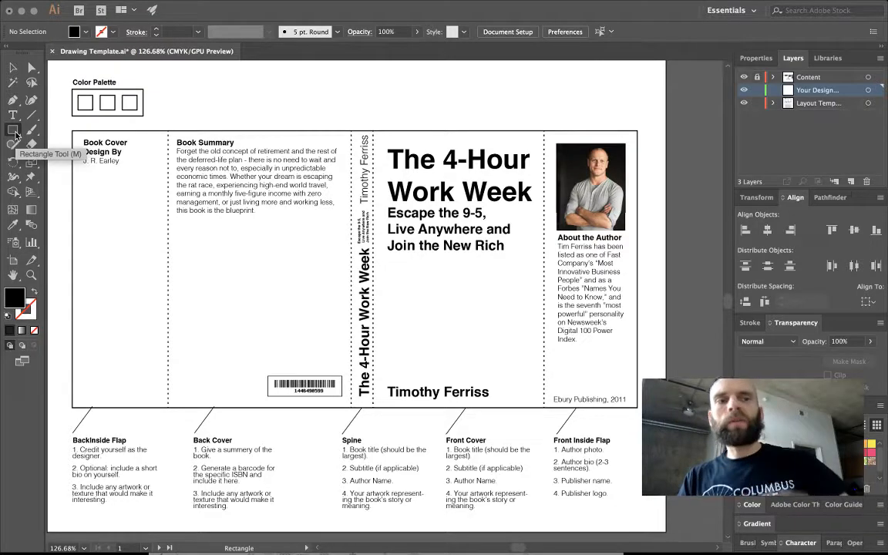
# - Switch to Chrome and look over the Unsplash, Google Fonts and Noun Project sites as design resources
pyautogui.press('super+Tab')
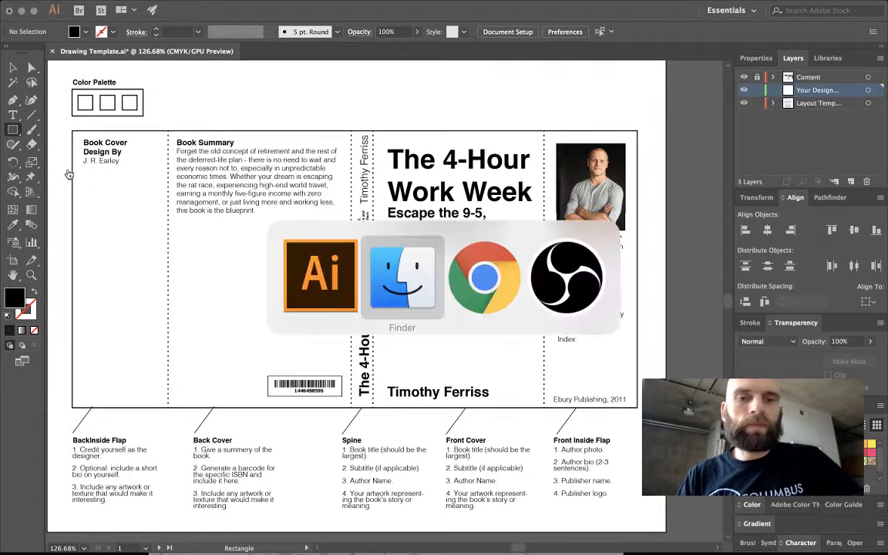
pyautogui.click(505, 275)
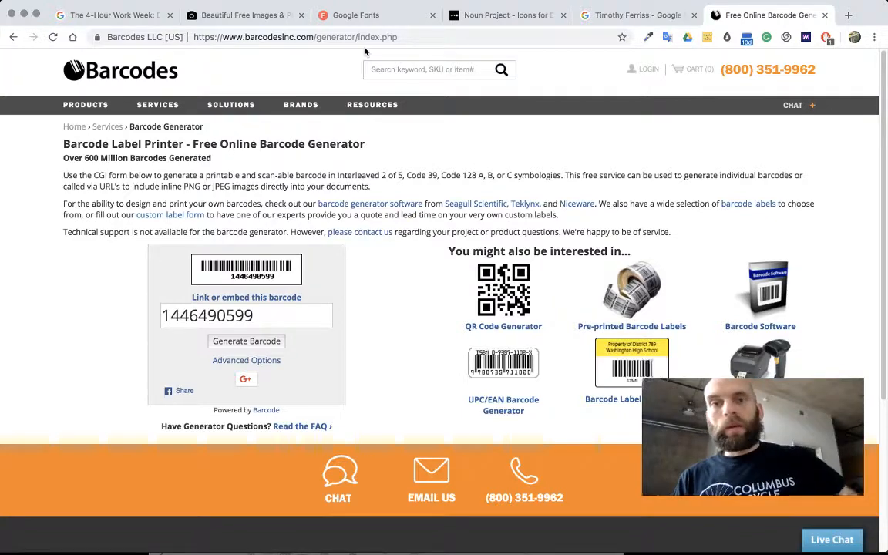
pyautogui.click(115, 16)
pyautogui.click(243, 15)
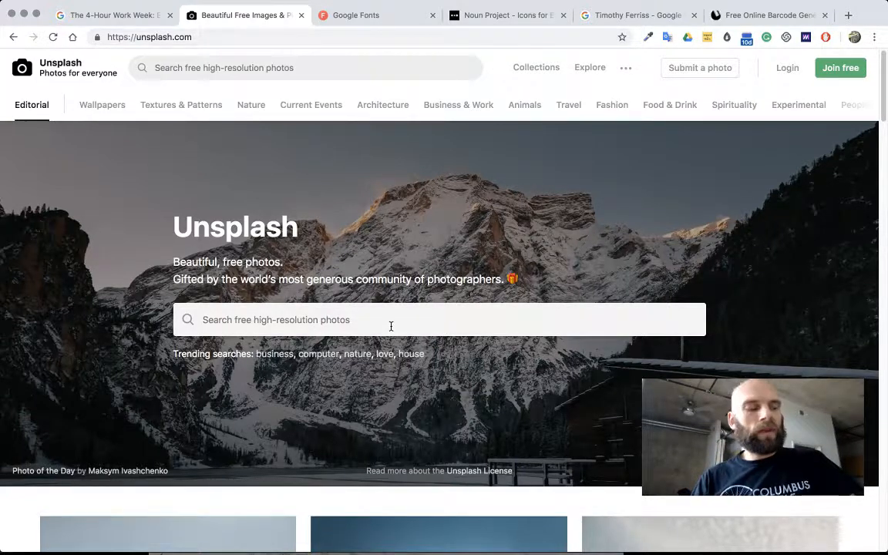
pyautogui.click(348, 16)
pyautogui.moveTo(401, 330)
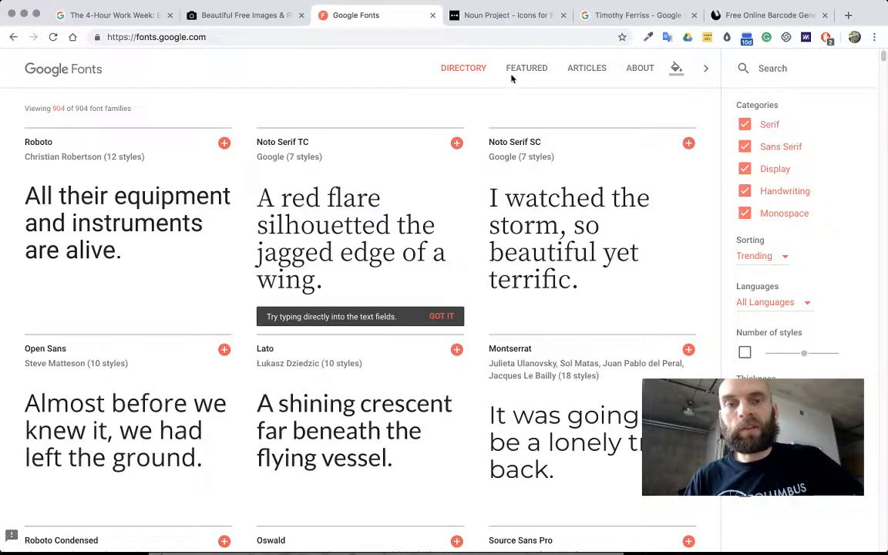
pyautogui.click(497, 14)
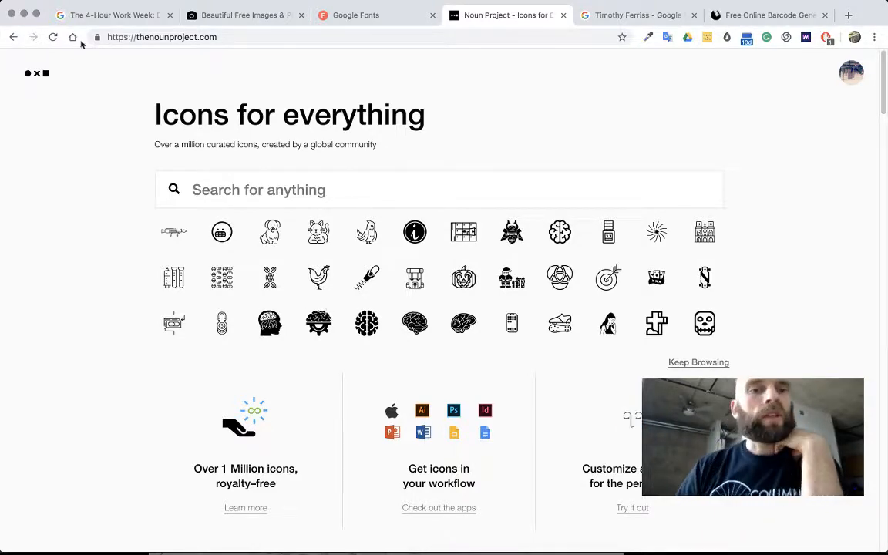
# - Search Unsplash for "beach" photos
pyautogui.click(218, 19)
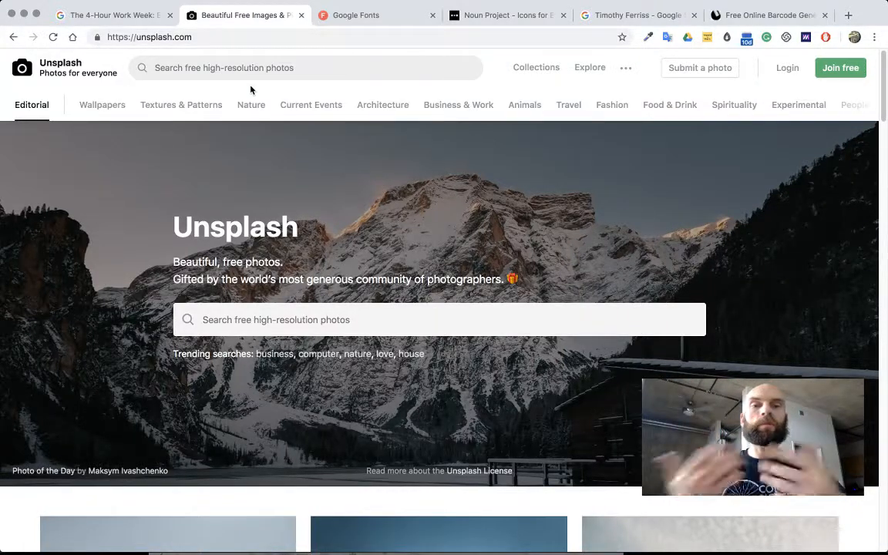
pyautogui.click(223, 71)
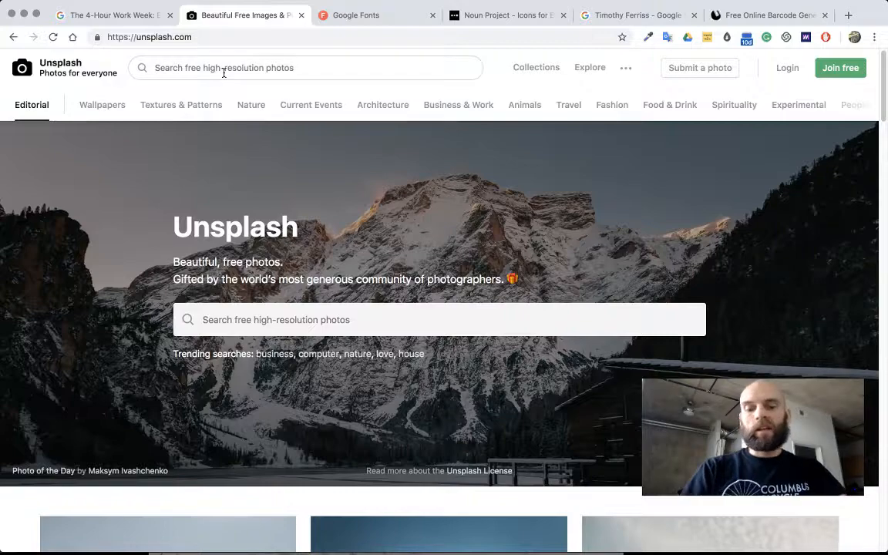
pyautogui.write('beach')
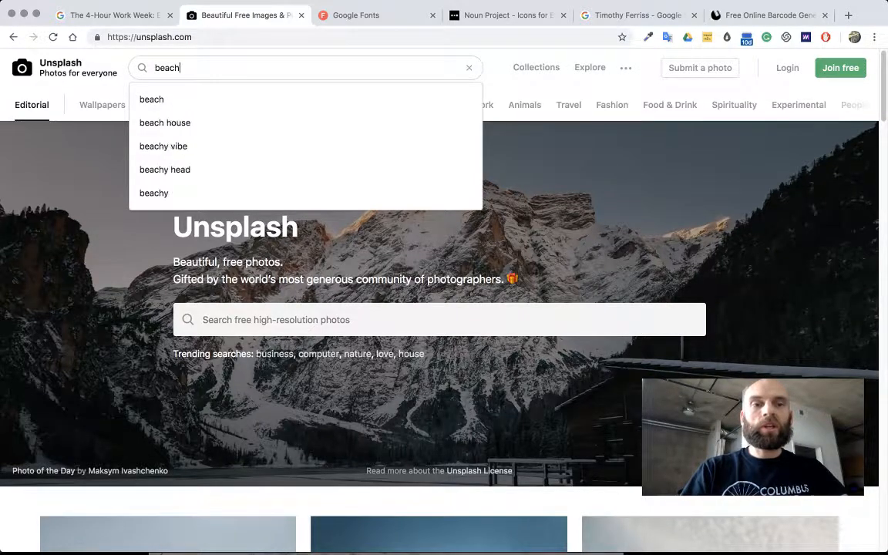
pyautogui.press('Return')
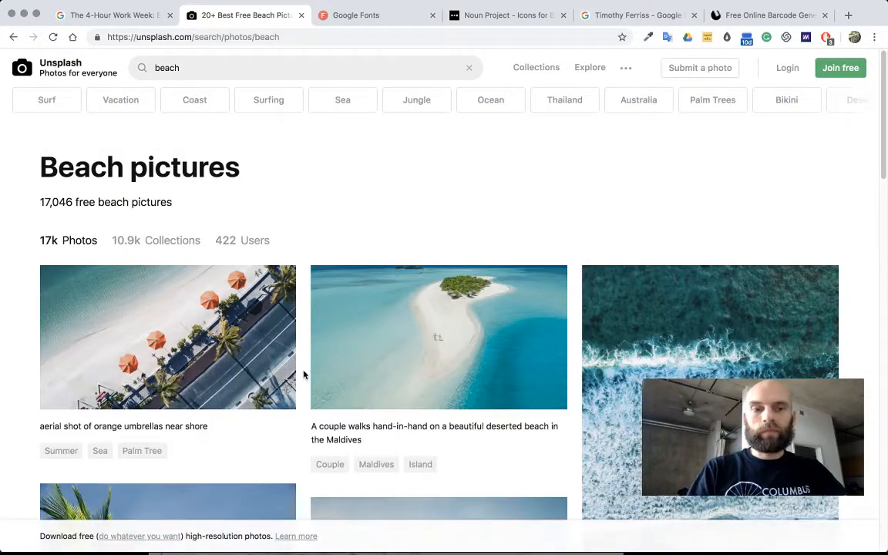
# - Look through the Unsplash beach photos for a suitable background image for the front cover
pyautogui.scroll(-5, 304, 375)
pyautogui.scroll(-2, 304, 374)
pyautogui.scroll(3, 304, 374)
pyautogui.scroll(-5, 304, 374)
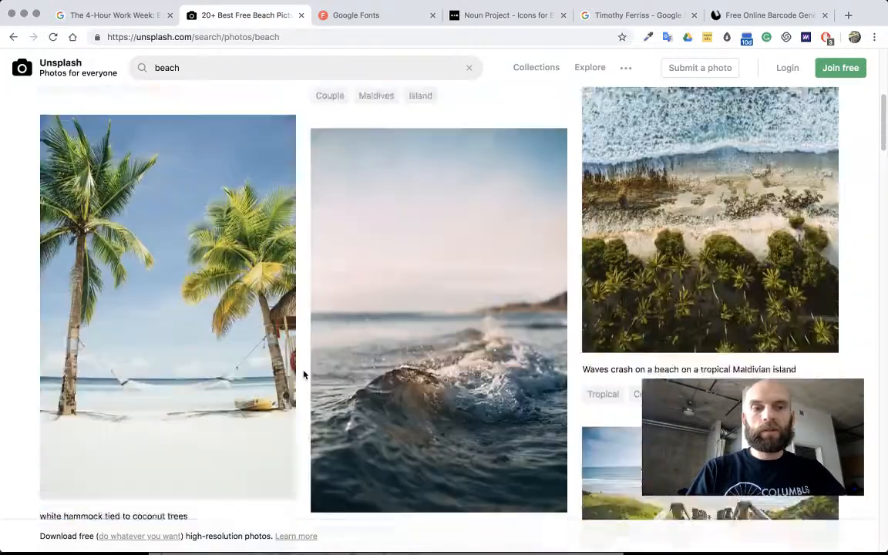
pyautogui.scroll(-10, 303, 375)
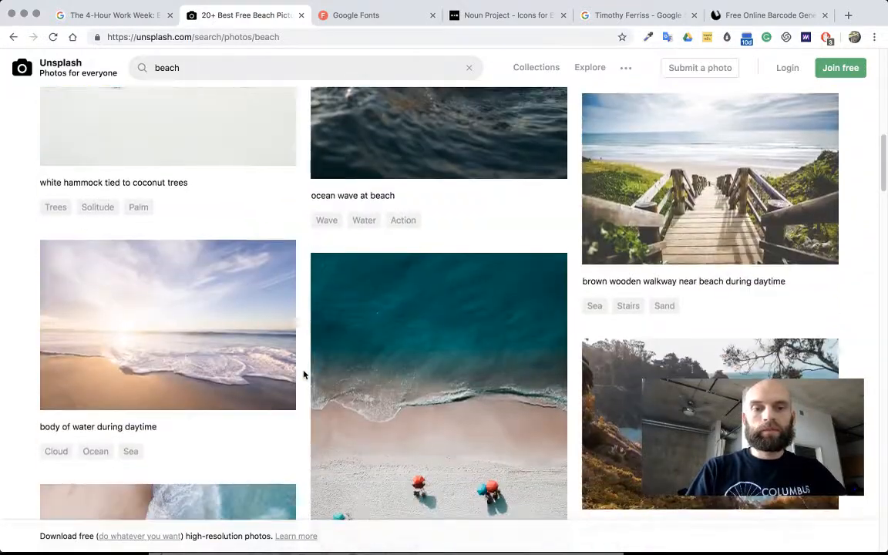
pyautogui.scroll(1, 303, 375)
pyautogui.scroll(-9, 304, 375)
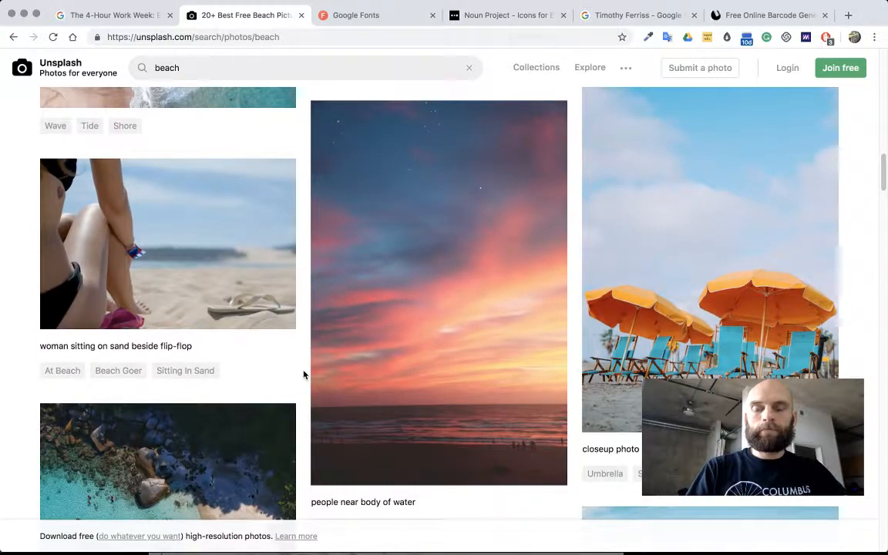
pyautogui.scroll(-1, 304, 374)
pyautogui.scroll(1, 304, 375)
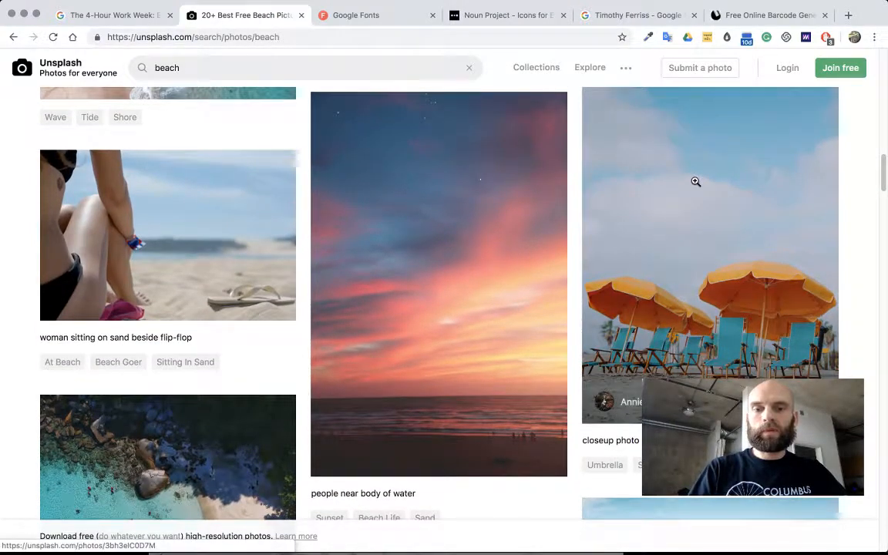
pyautogui.scroll(-4, 582, 294)
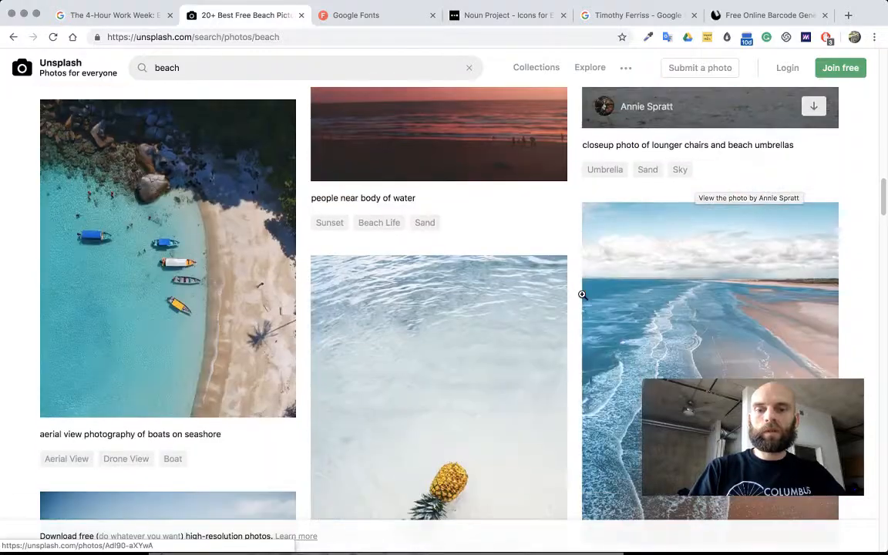
pyautogui.scroll(-2, 582, 293)
pyautogui.scroll(2, 582, 294)
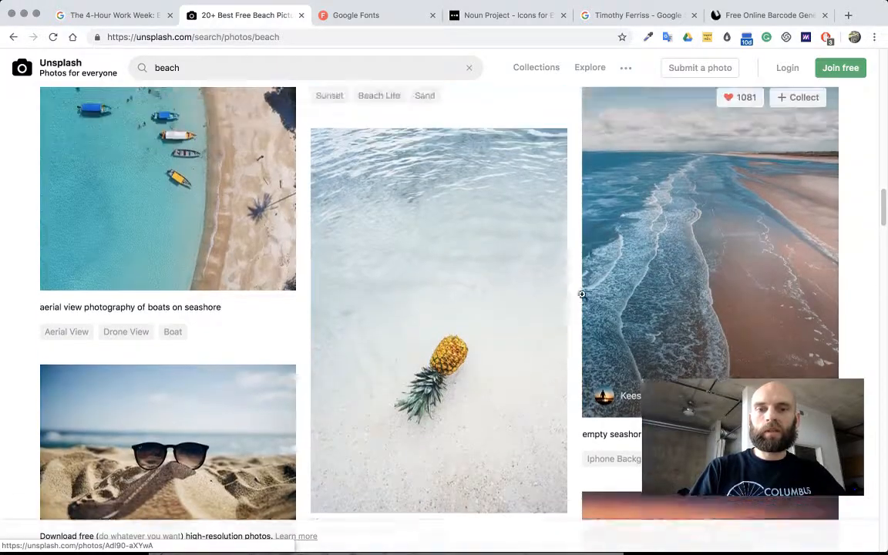
pyautogui.scroll(12, 582, 294)
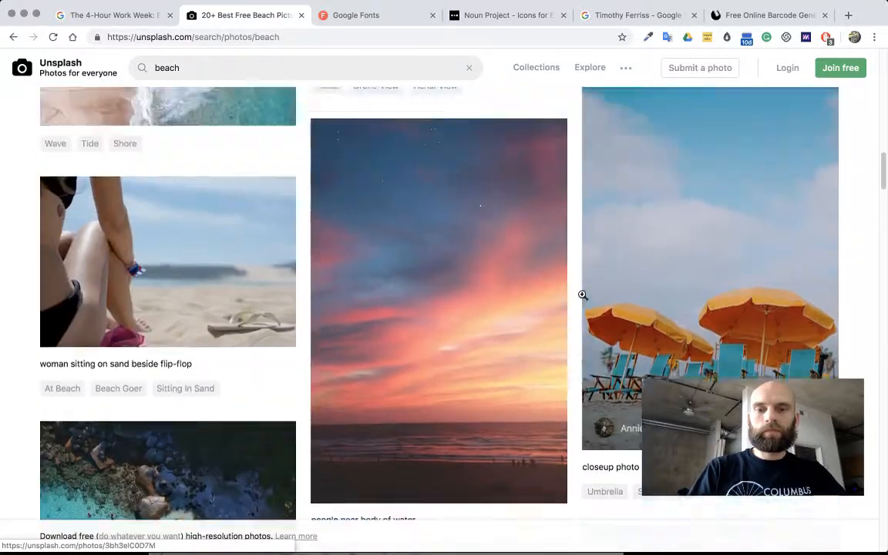
pyautogui.scroll(6, 581, 295)
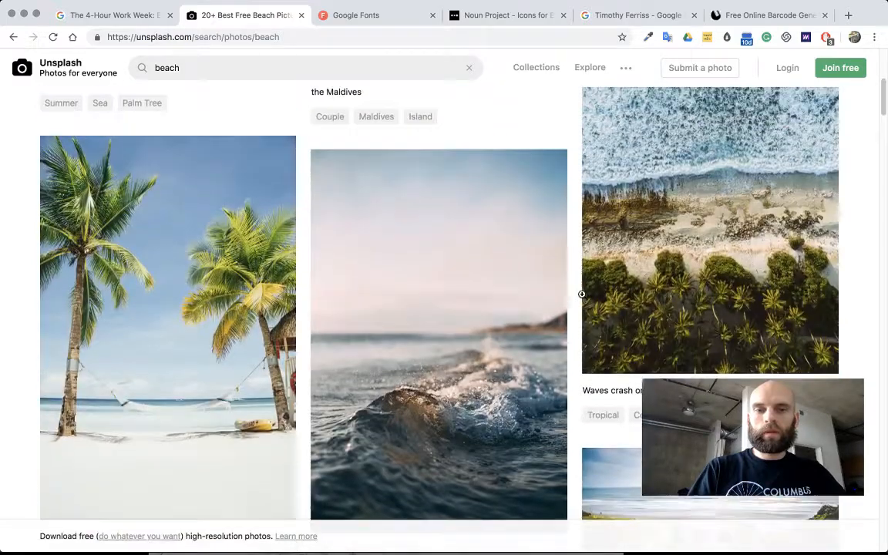
pyautogui.scroll(1, 581, 294)
pyautogui.scroll(-3, 582, 297)
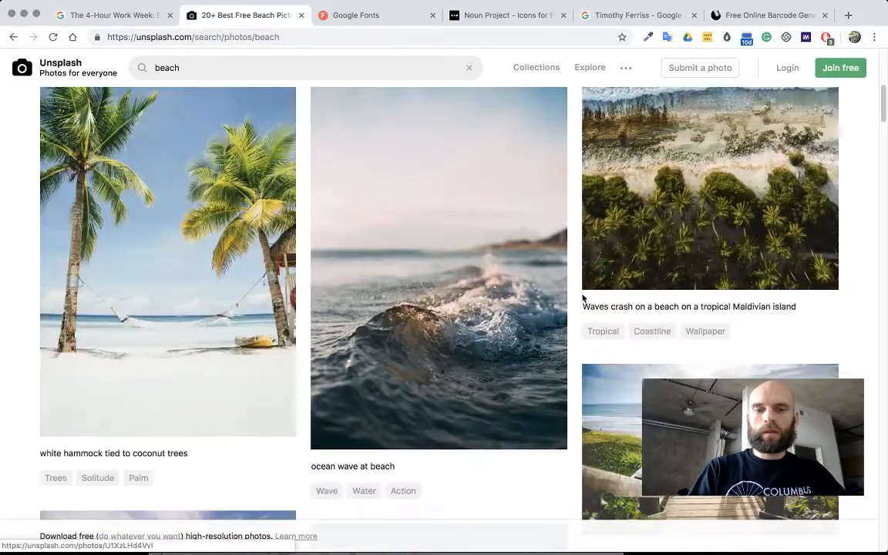
# - Copy the "ocean wave at beach" photo and paste it into the Your Design layer of the Illustrator template
pyautogui.rightClick(418, 229)
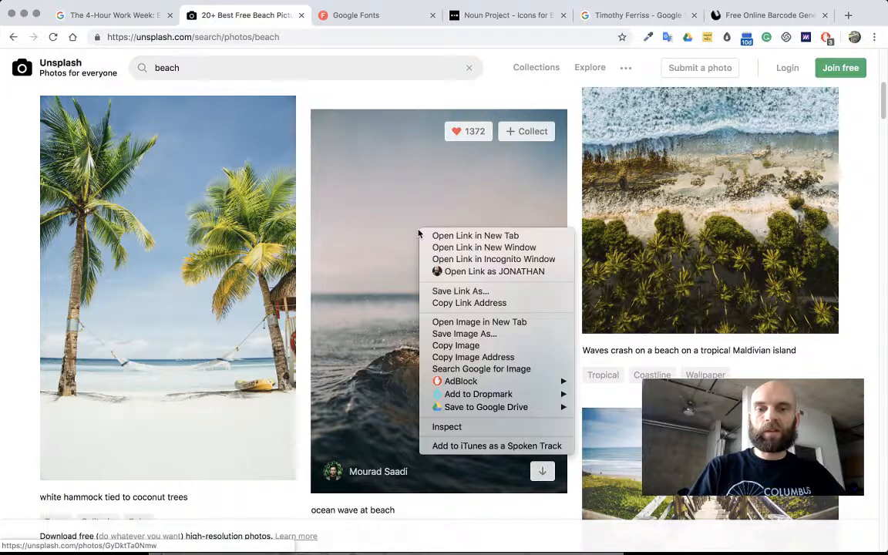
pyautogui.click(468, 345)
pyautogui.press('super+Tab')
pyautogui.press('super+Tab')
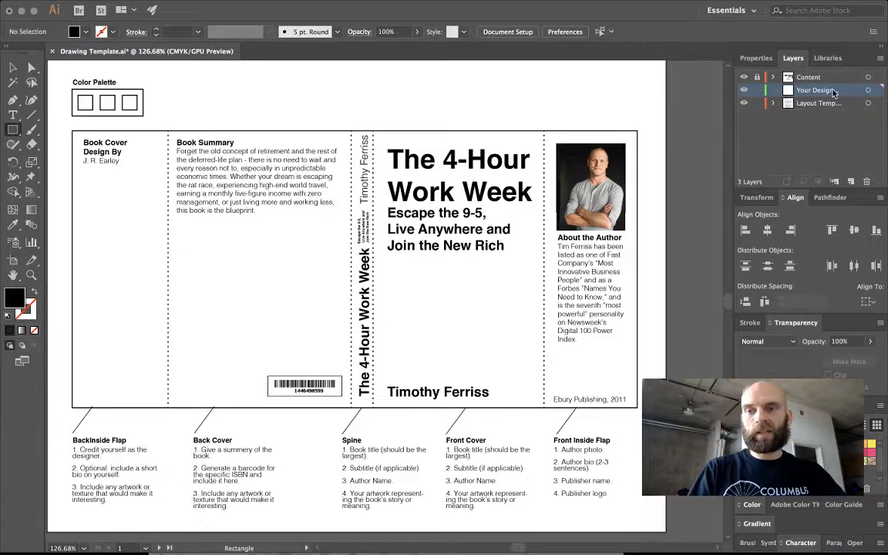
pyautogui.press('super+v')
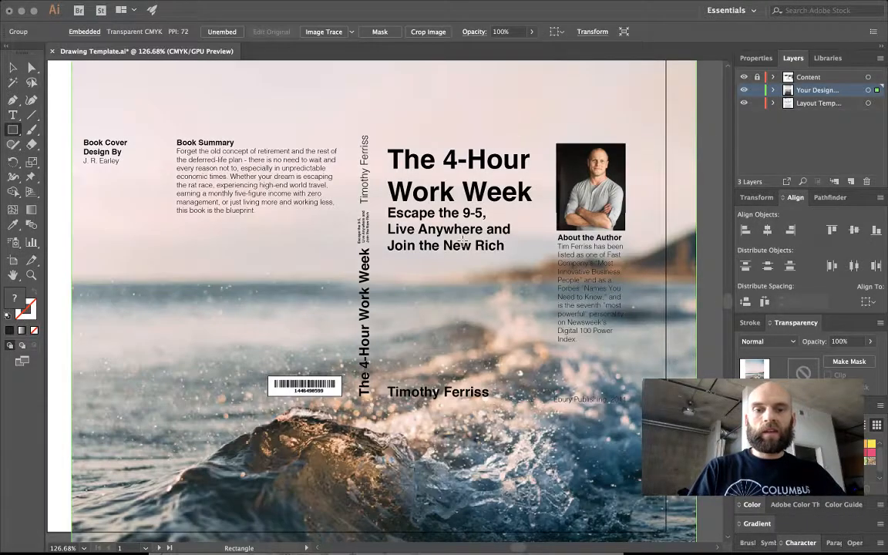
# - Scale the pasted wave photo down and position it over the front cover, aligned with the cover's upper spine-side corner
pyautogui.scroll(-5, 463, 241)
pyautogui.scroll(5, 462, 242)
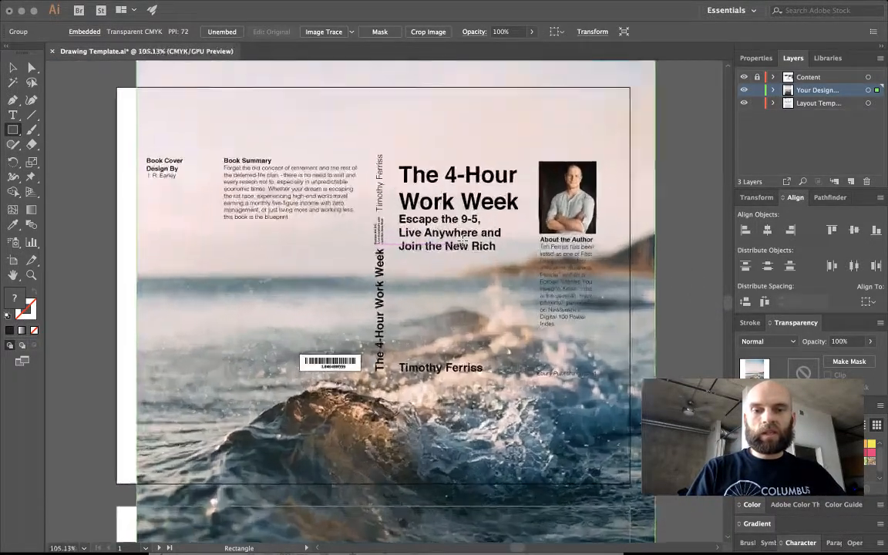
pyautogui.press('s')
pyautogui.moveTo(586, 70); pyautogui.dragTo(389, 209)
pyautogui.press('v')
pyautogui.moveTo(430, 329); pyautogui.dragTo(513, 300)
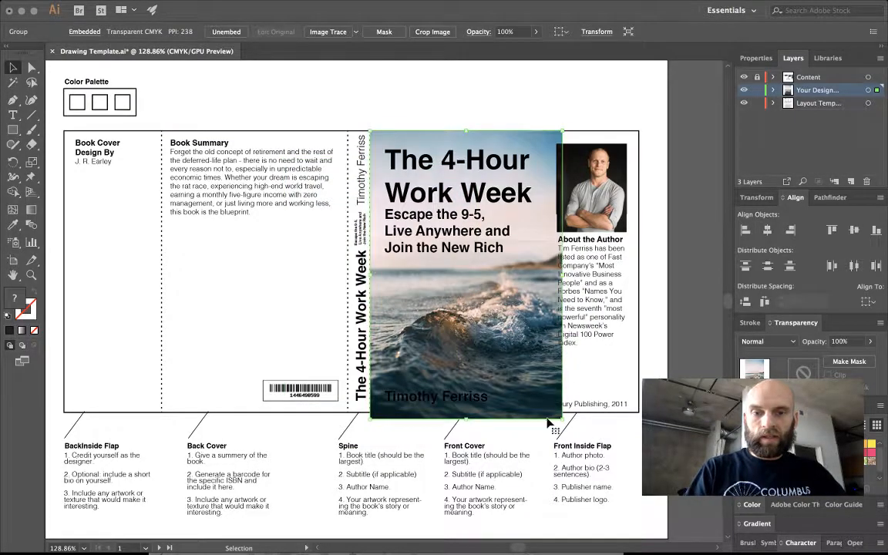
# - Try to scale the wave photo to the front cover's width and shift it down over the author's name
pyautogui.scroll(2, 553, 428)
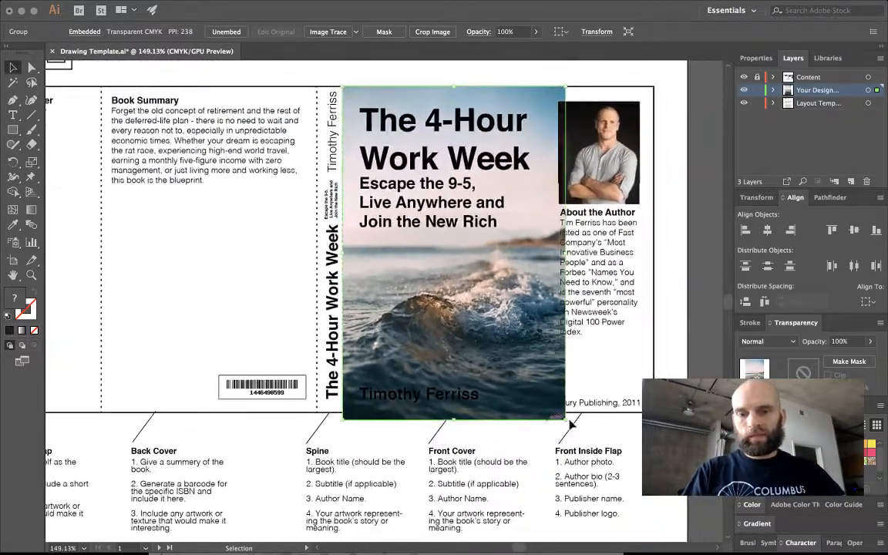
pyautogui.moveTo(566, 418); pyautogui.dragTo(544, 387)
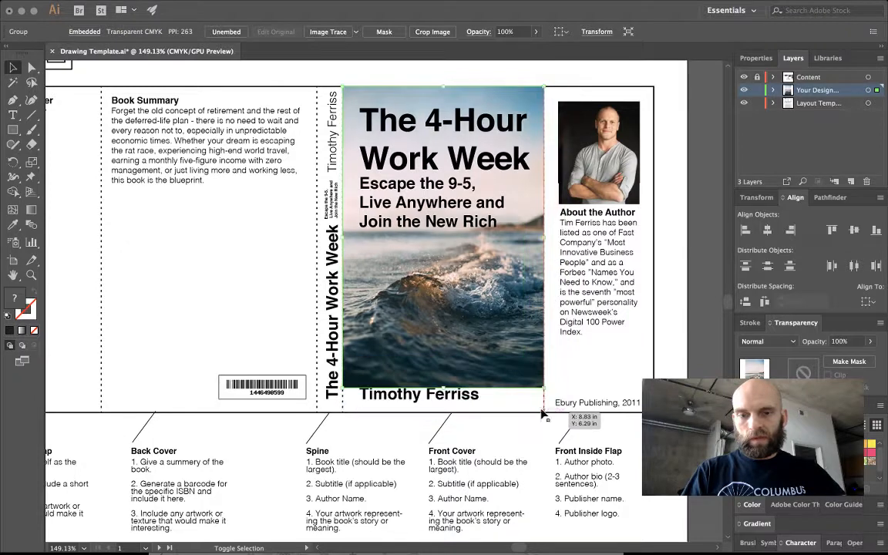
pyautogui.hotkey('shift', 'Down')
pyautogui.hotkey('shift', 'Down')
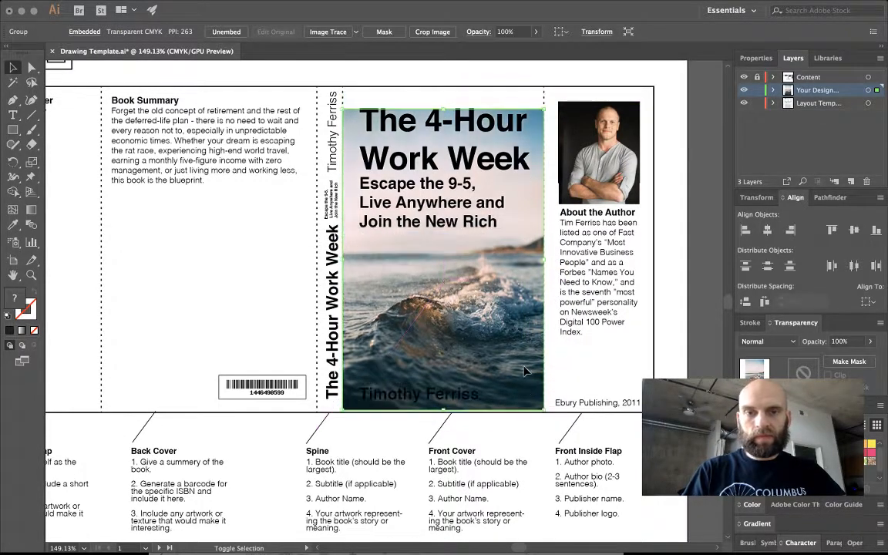
pyautogui.moveTo(525, 340); pyautogui.dragTo(525, 316)
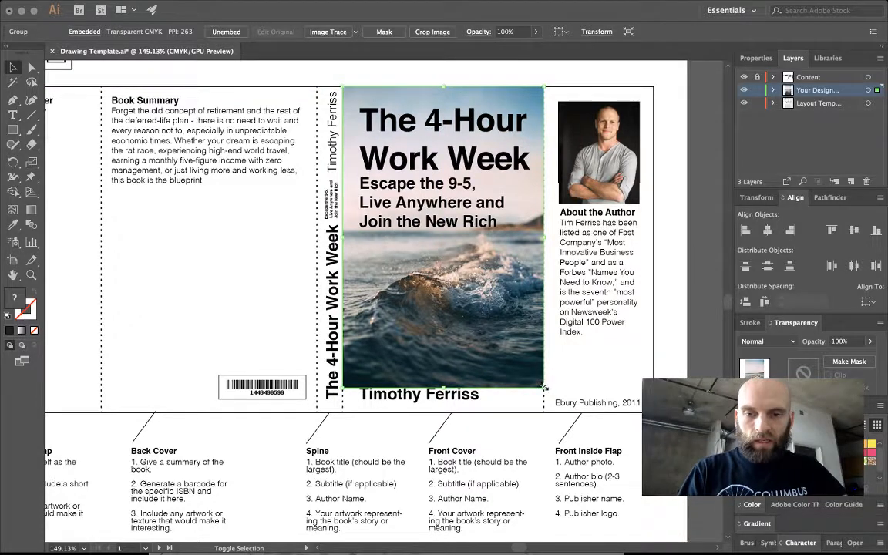
# - Scale the wave photo to the full height of the front cover and deselect it
pyautogui.moveTo(544, 387); pyautogui.dragTo(566, 415)
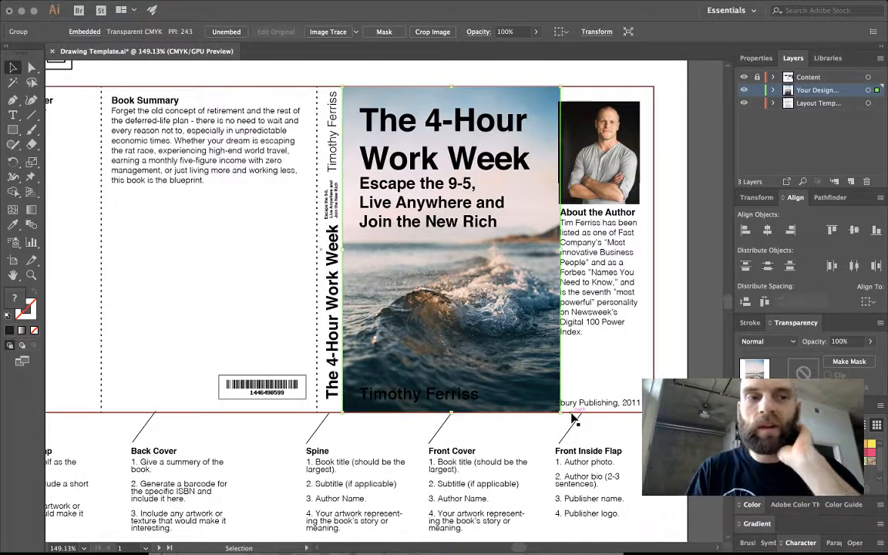
pyautogui.click(12, 131)
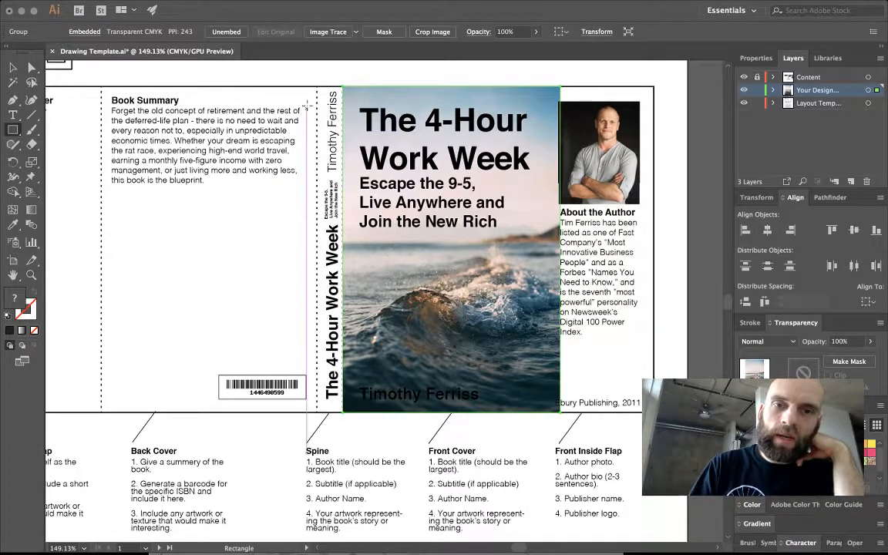
pyautogui.press('v')
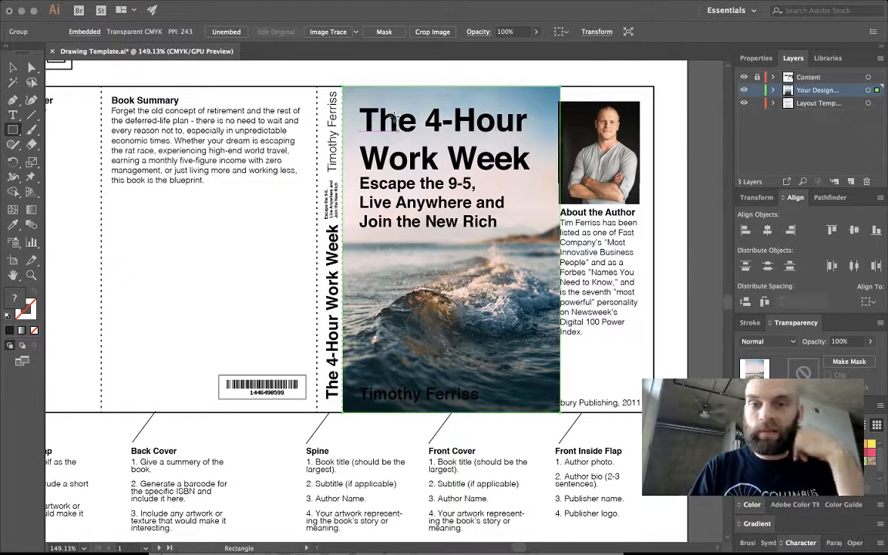
pyautogui.click(437, 83)
# - Draw a white-filled rectangle covering exactly the front cover area, from the spine edge to the inside flap fold
pyautogui.press('m')
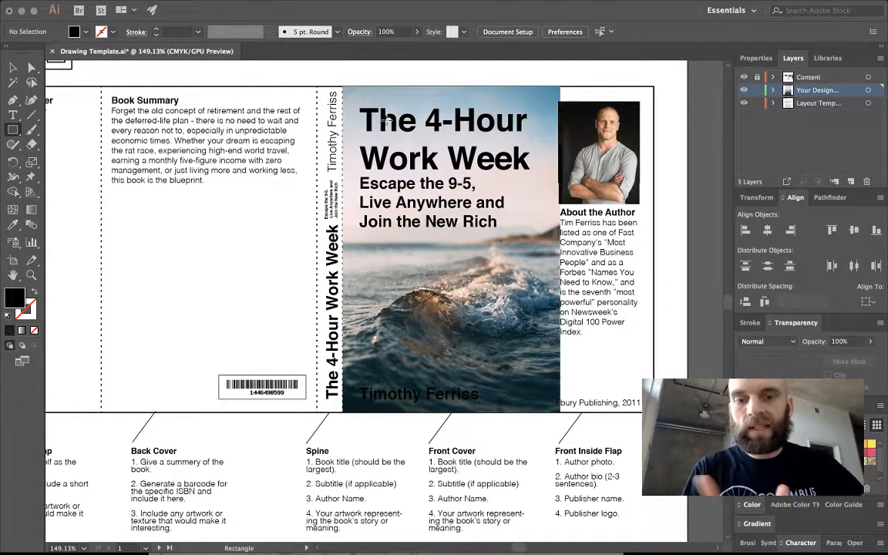
pyautogui.doubleClick(15, 298)
pyautogui.moveTo(575, 174)
pyautogui.mouseDown()
pyautogui.moveTo(557, 98)
pyautogui.moveTo(542, 84)
pyautogui.mouseUp()
pyautogui.press('Return')
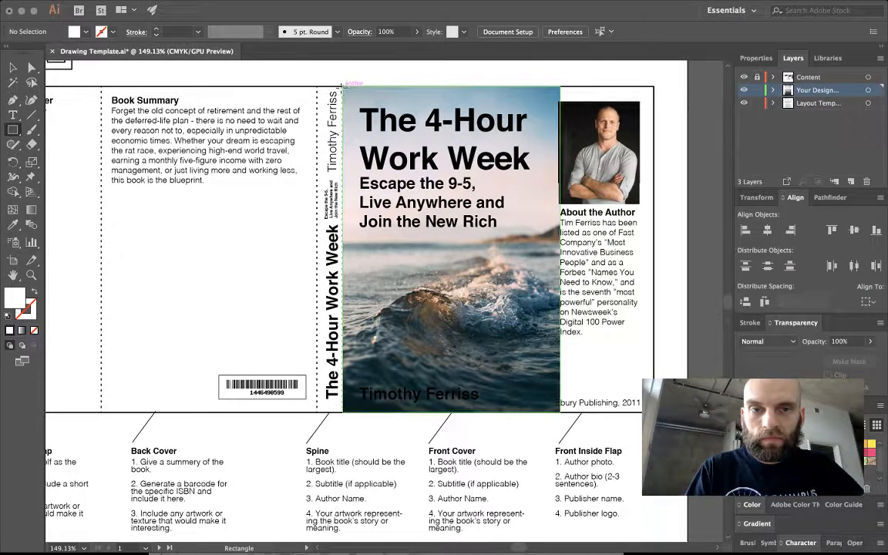
pyautogui.moveTo(344, 86); pyautogui.dragTo(544, 411)
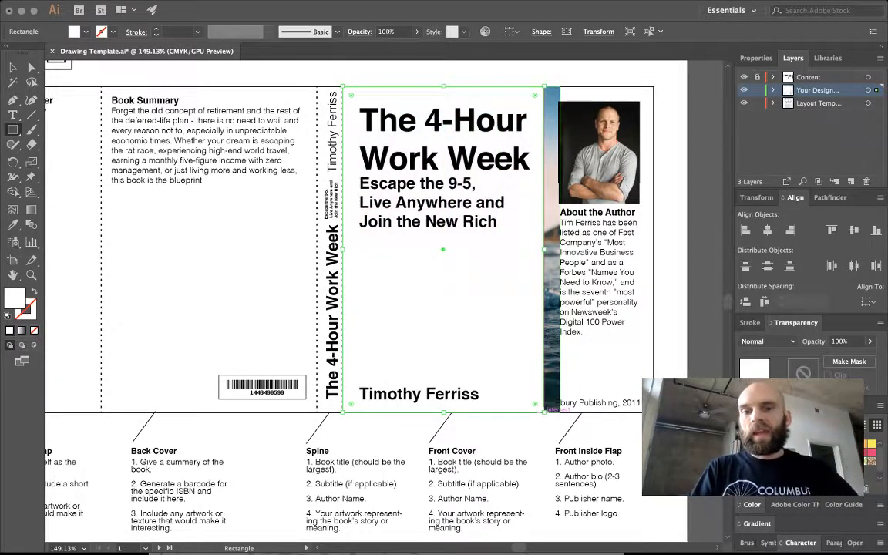
# - Make an opacity mask from the white rectangle and the wave photo to trim the photo to the front cover
pyautogui.press('v')
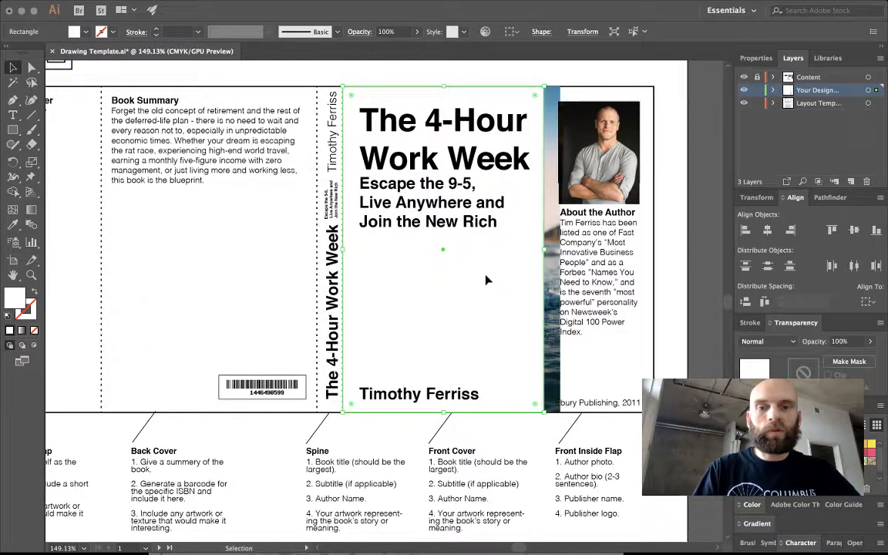
pyautogui.keyDown('shift'); pyautogui.click(561, 364); pyautogui.keyUp('shift')
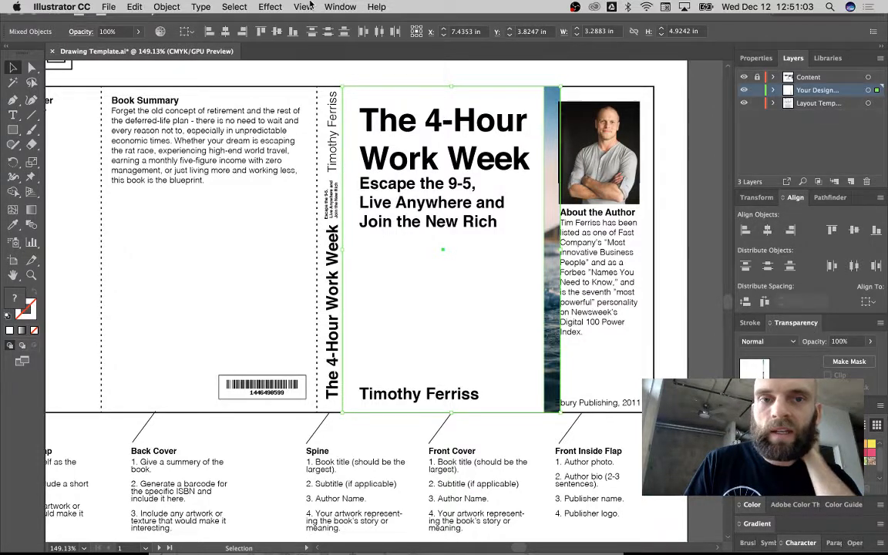
pyautogui.click(354, 7)
pyautogui.click(356, 4)
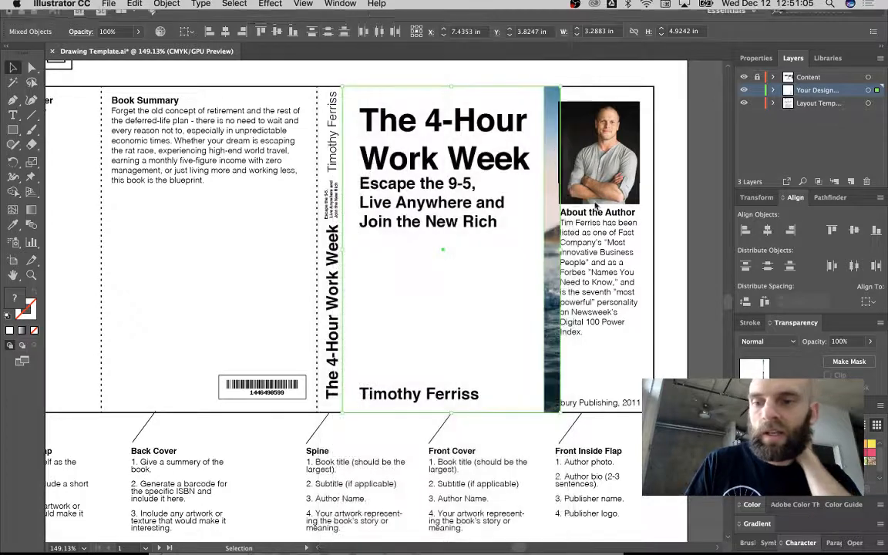
pyautogui.click(849, 362)
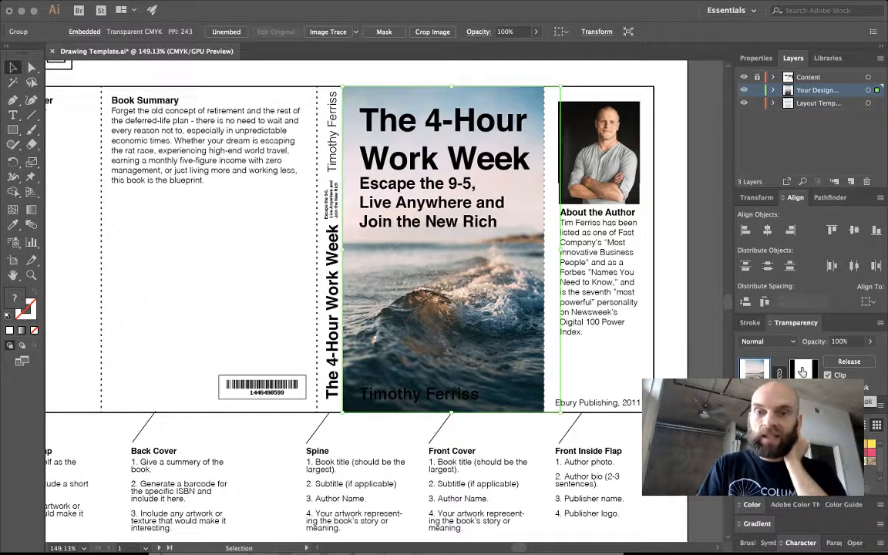
pyautogui.click(621, 295)
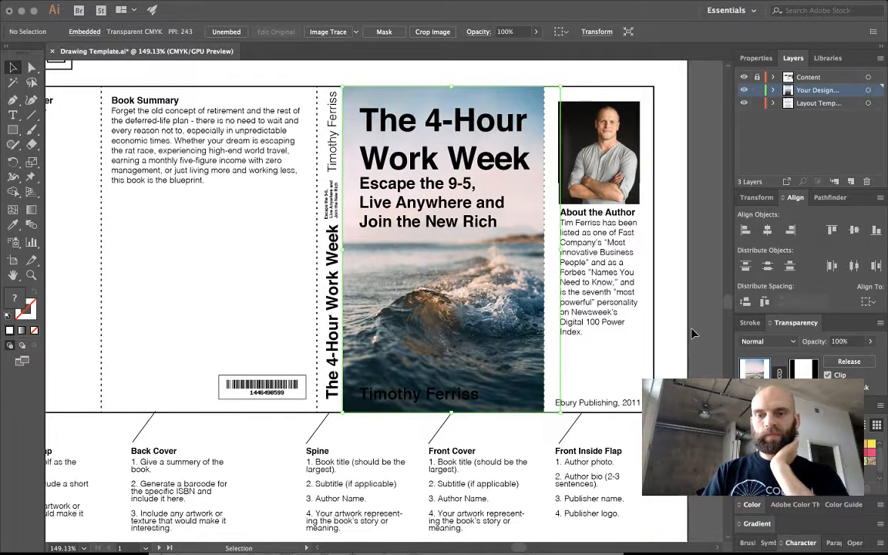
# - Unlock the Content layer and recolor the author's name on the front cover to white
pyautogui.scroll(5, 461, 279)
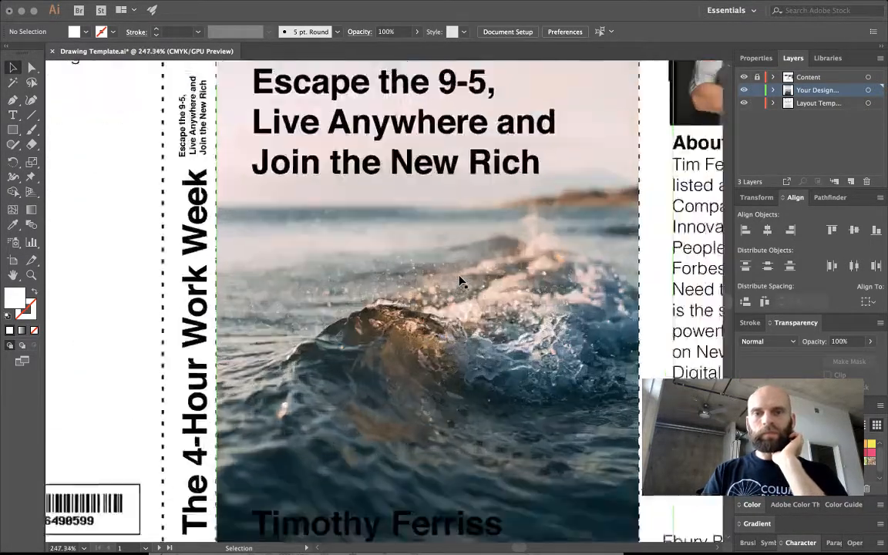
pyautogui.scroll(-3, 460, 279)
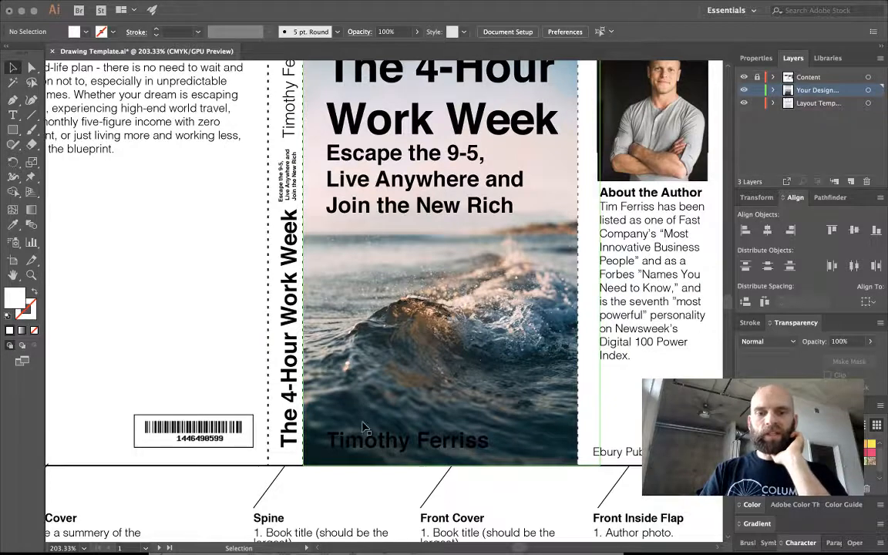
pyautogui.click(356, 403)
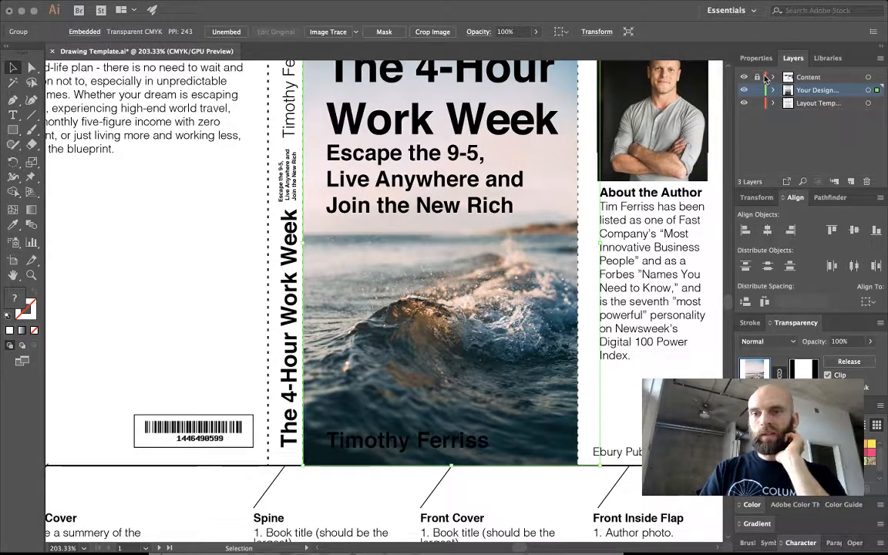
pyautogui.tripleClick(414, 443)
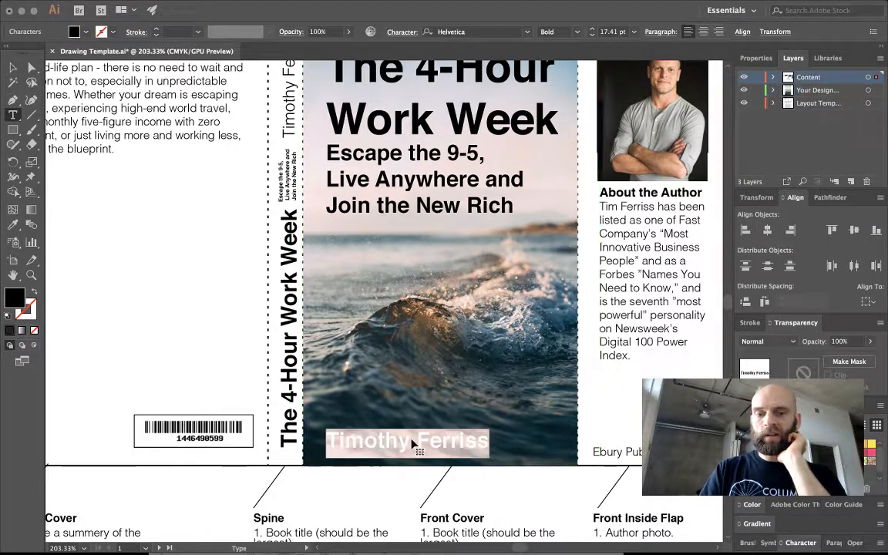
pyautogui.doubleClick(11, 298)
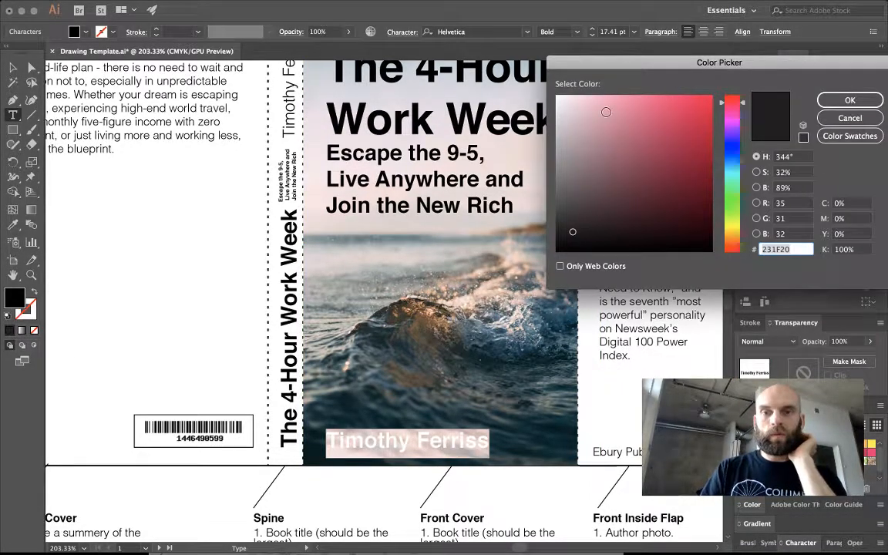
pyautogui.moveTo(605, 112); pyautogui.dragTo(545, 87)
pyautogui.press('Return')
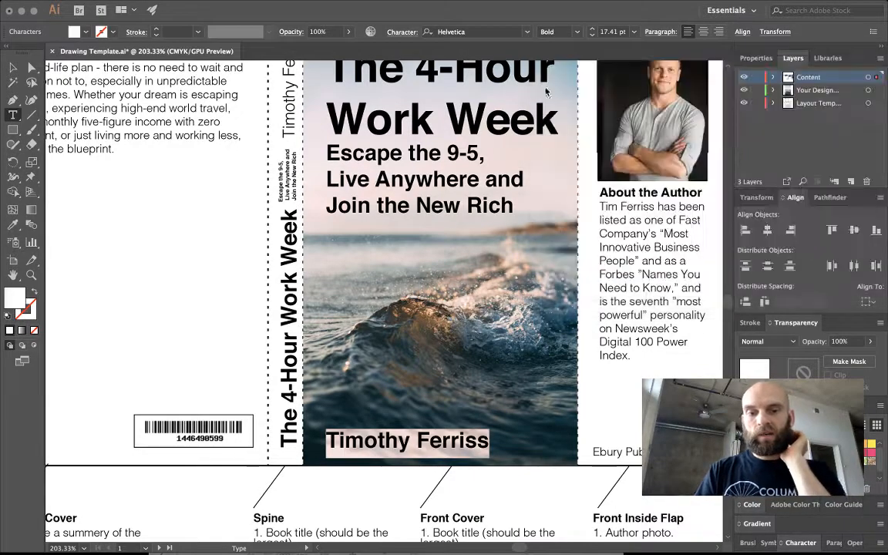
pyautogui.press('Escape')
pyautogui.click(244, 386)
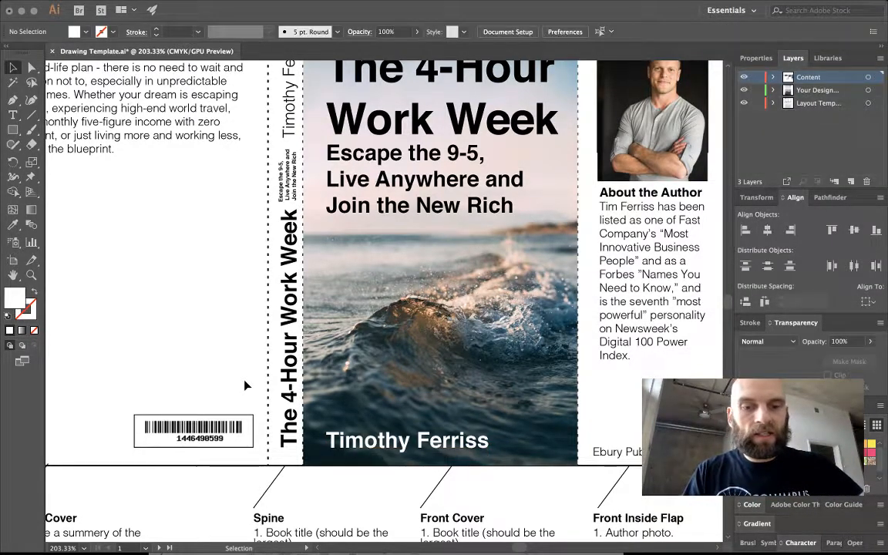
# - Switch to Google Fonts in the browser and restrict the font categories to Serif only
pyautogui.hscroll(3, 525, 327)
pyautogui.scroll(1, 524, 327)
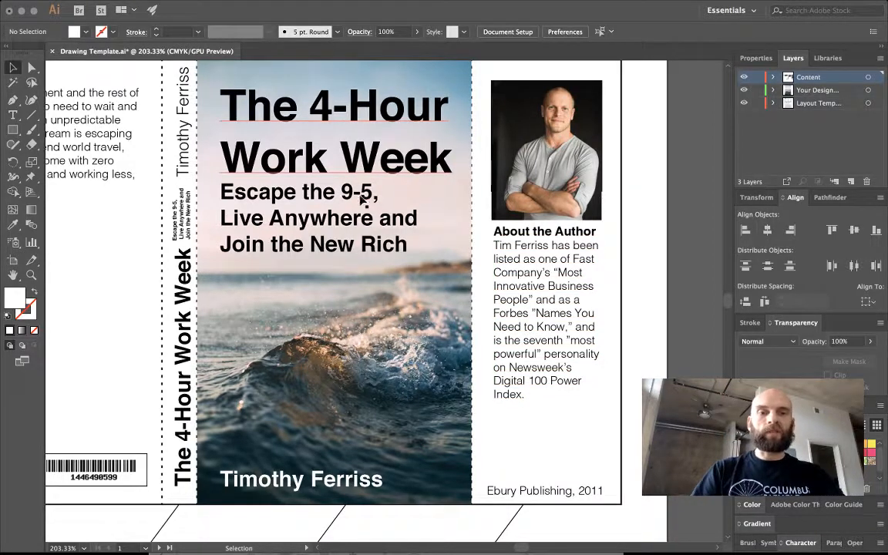
pyautogui.press('super+Tab')
pyautogui.click(377, 23)
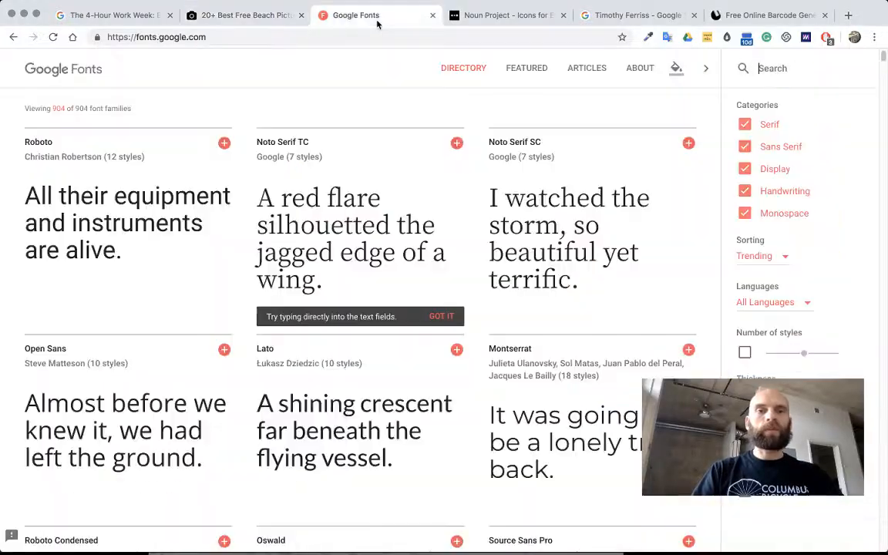
pyautogui.moveTo(673, 197)
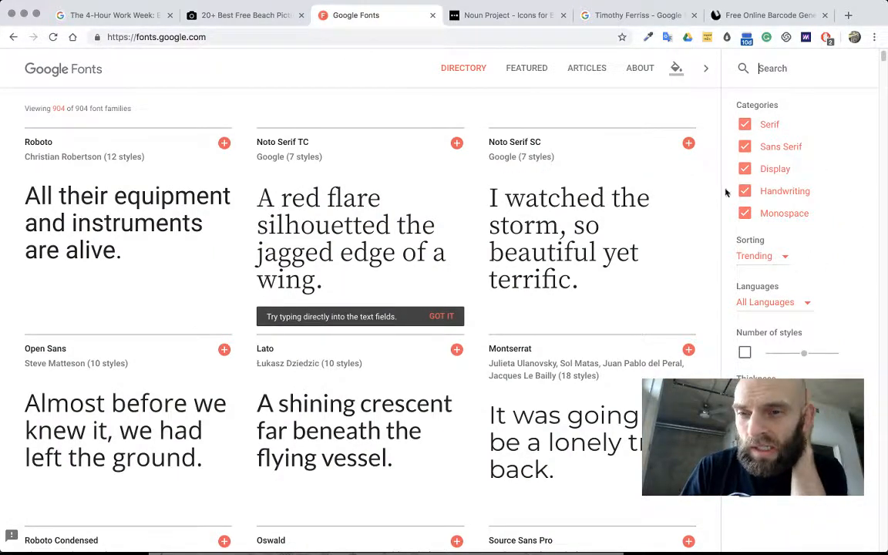
pyautogui.click(745, 169)
pyautogui.click(744, 191)
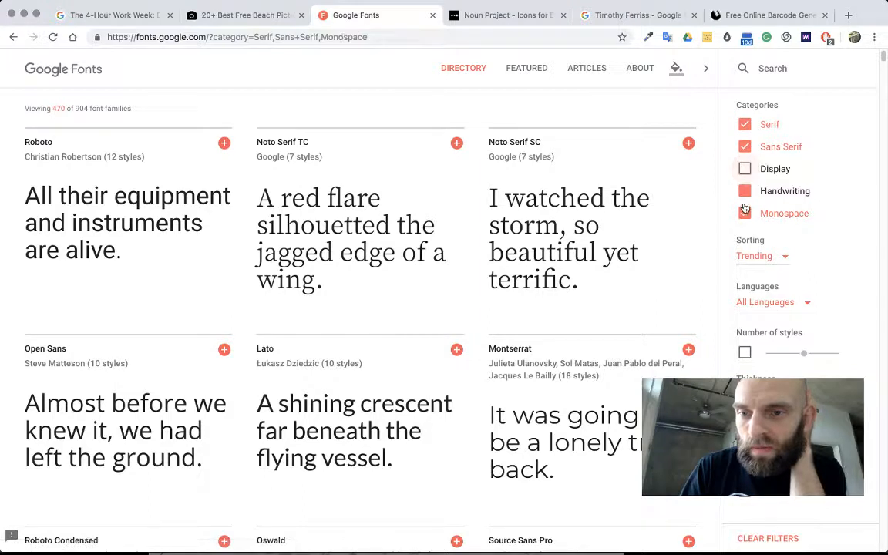
pyautogui.click(745, 213)
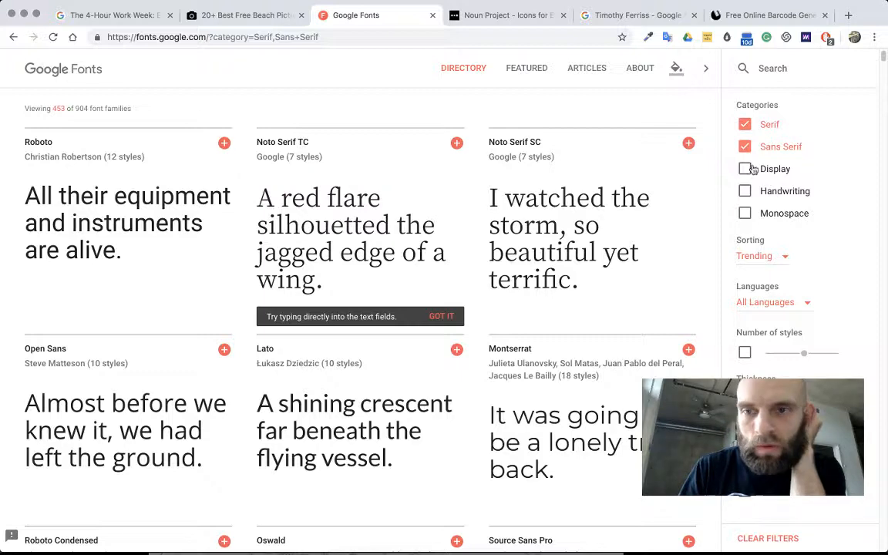
pyautogui.click(744, 148)
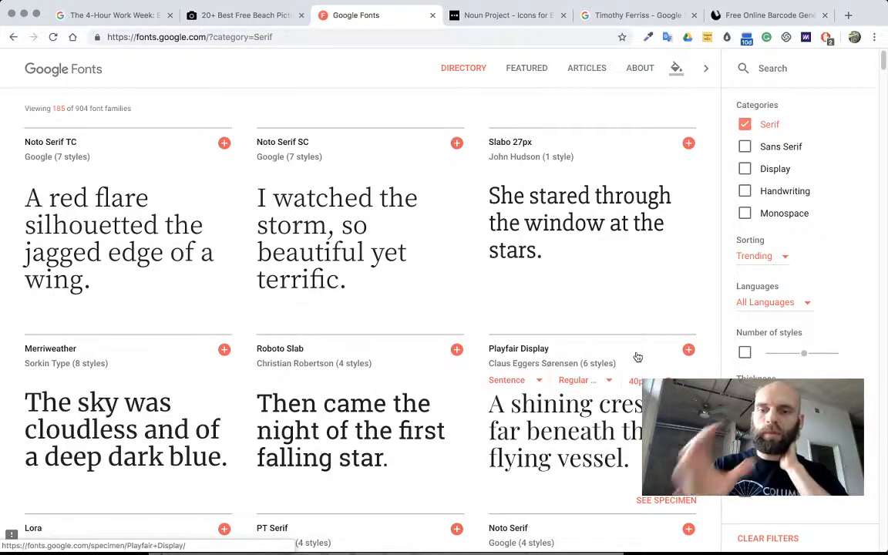
# - Enable the thickness filter, raise it to 9 and look through the heaviest serif fonts, then lower it to 8
pyautogui.click(744, 399)
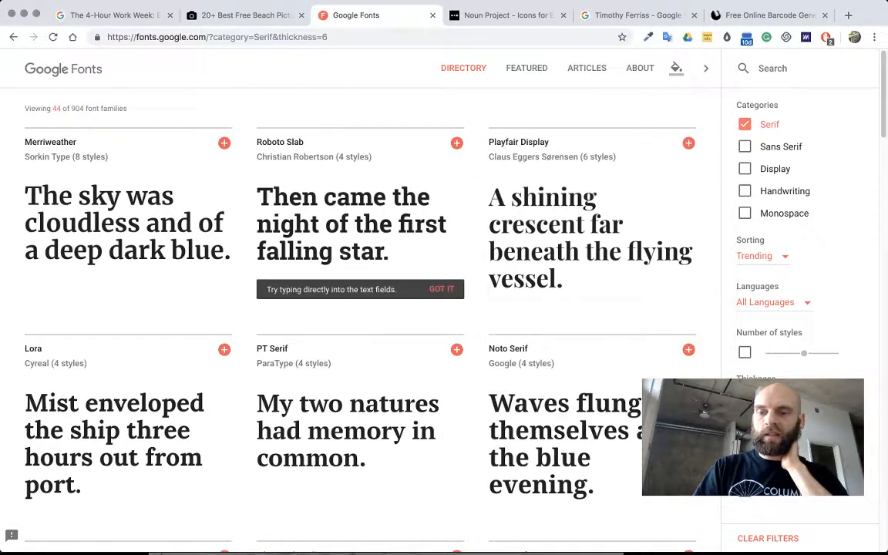
pyautogui.click(825, 399)
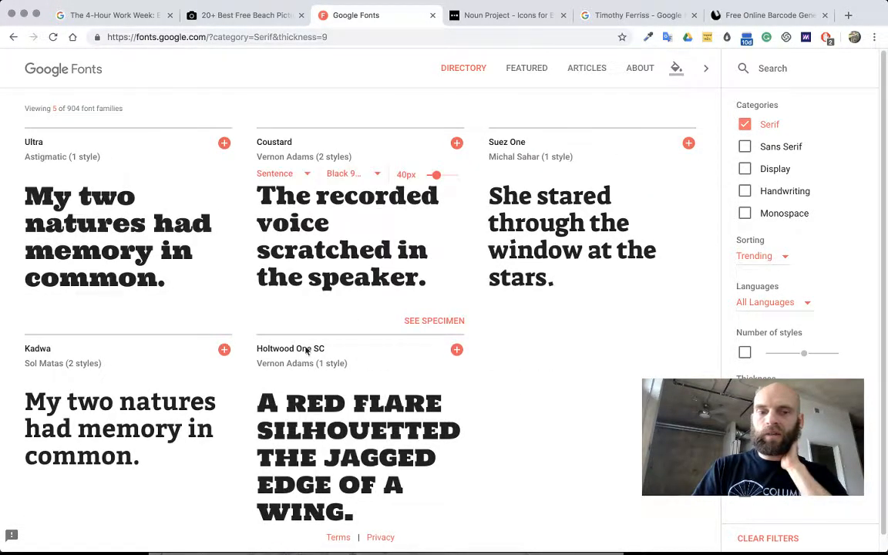
pyautogui.scroll(-2, 503, 401)
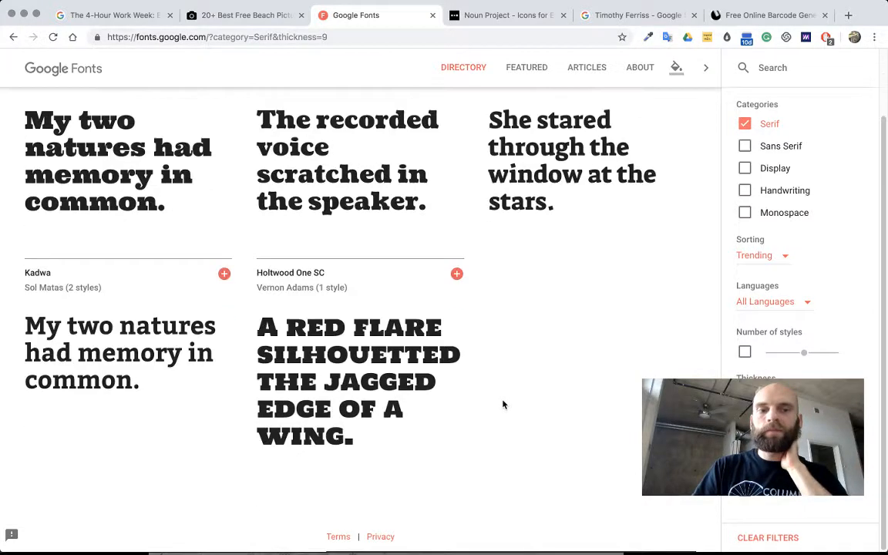
pyautogui.scroll(2, 501, 405)
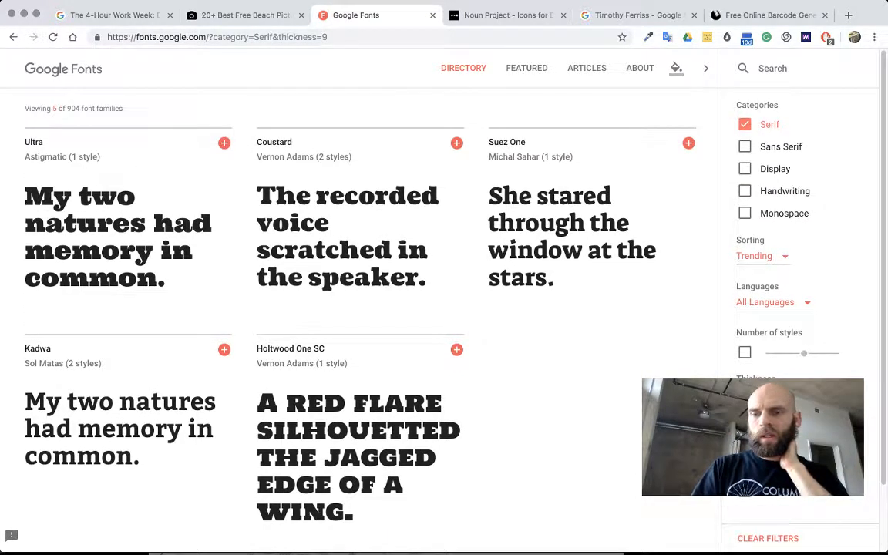
pyautogui.press('Left')
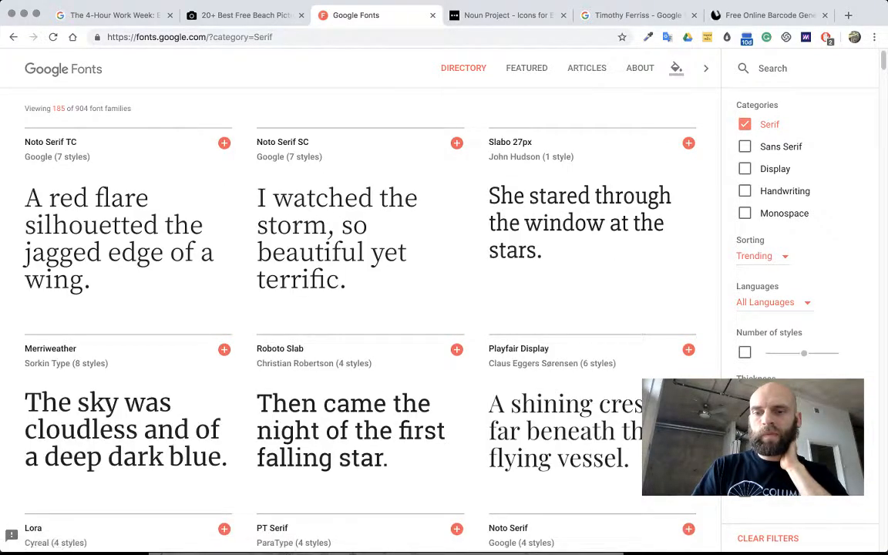
# - Change the font category filter from Serif to Sans Serif and set the thickness to 9
pyautogui.click(746, 127)
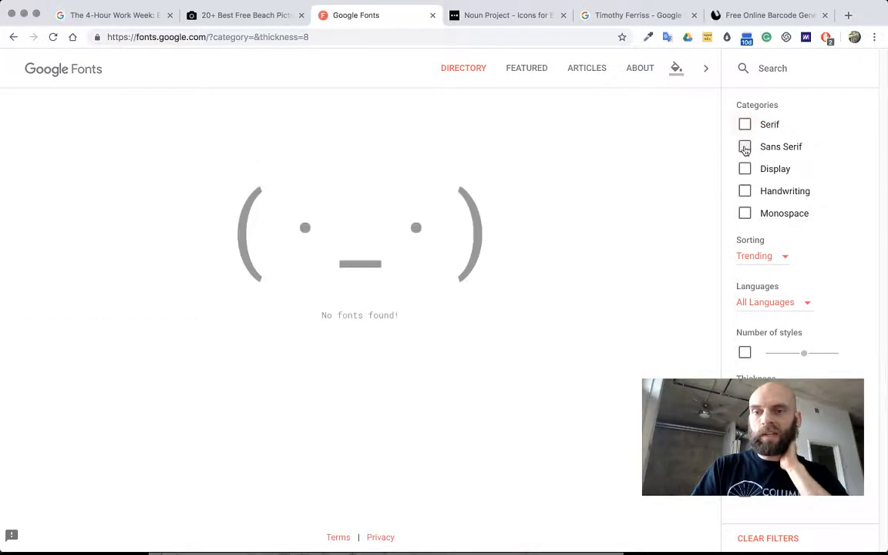
pyautogui.click(743, 146)
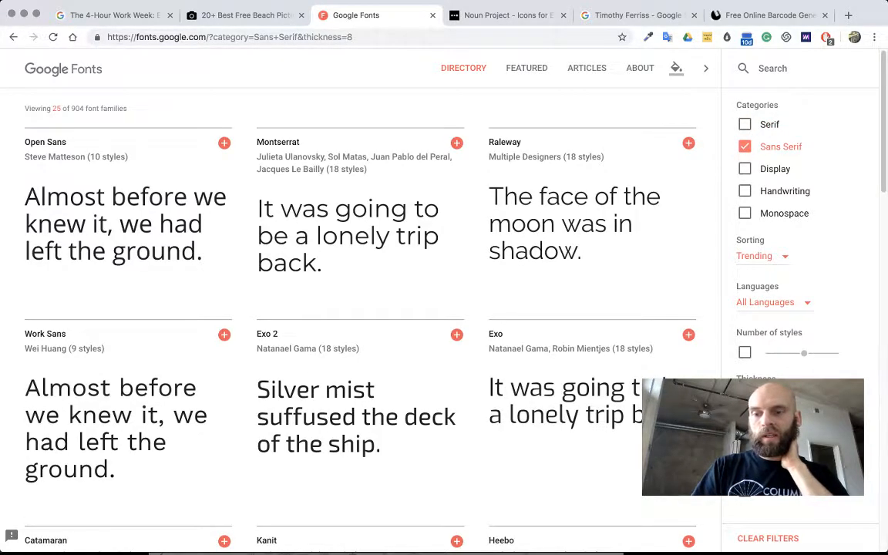
pyautogui.press('Right')
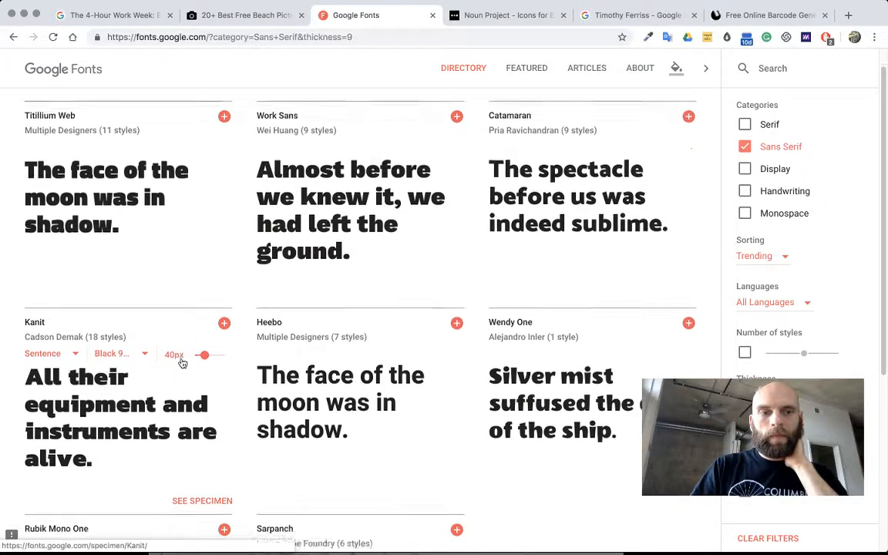
# - Browse the heavy sans serif fonts and add Titillium Web in Black 900 to the selected families
pyautogui.scroll(-3, 180, 360)
pyautogui.scroll(3, 180, 360)
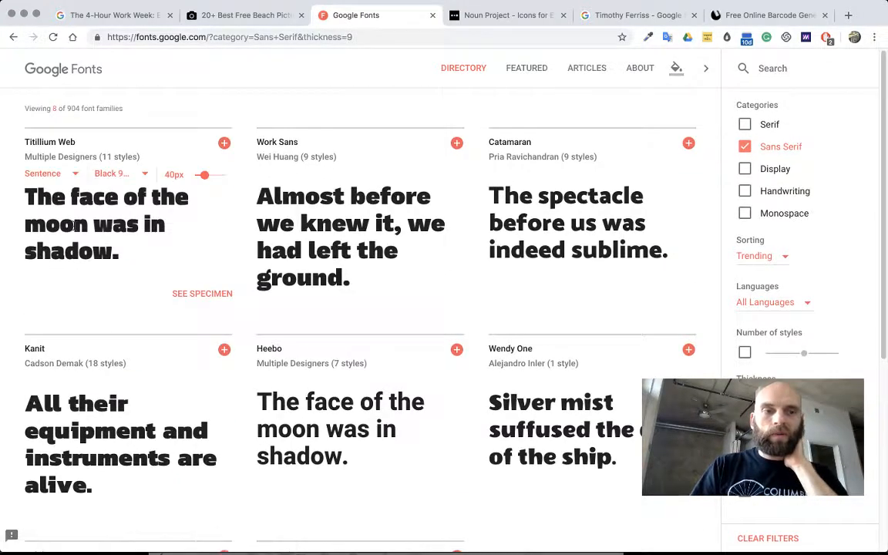
pyautogui.click(223, 144)
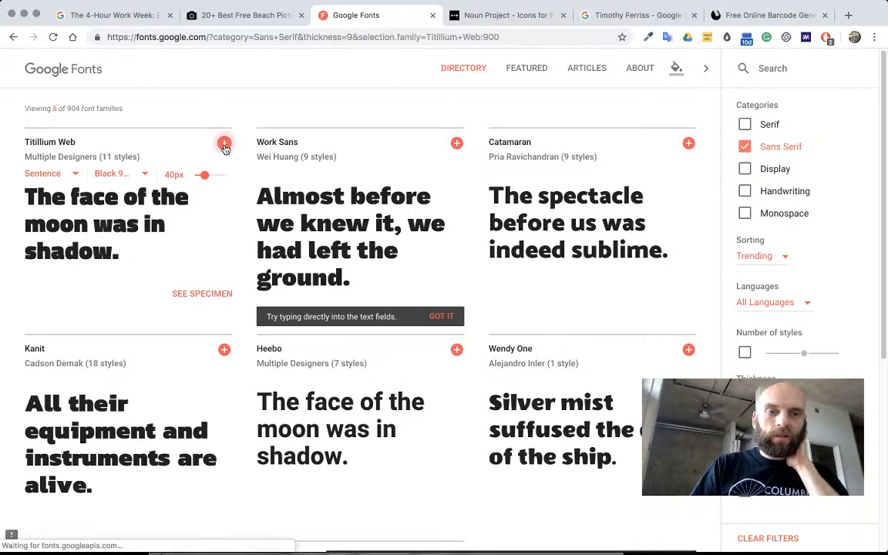
# - Look over the remaining heavy sans serif fonts and lower the thickness filter to 4 for lighter ones
pyautogui.scroll(-5, 399, 310)
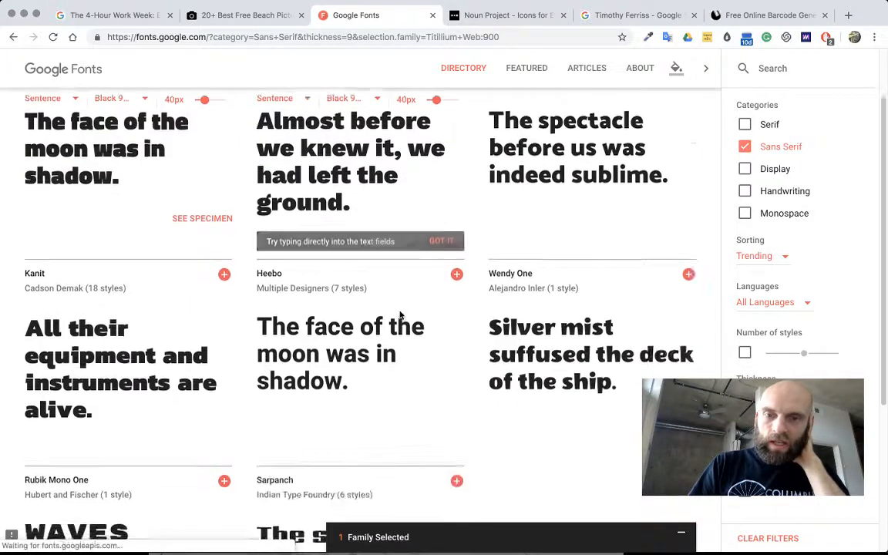
pyautogui.scroll(5, 400, 310)
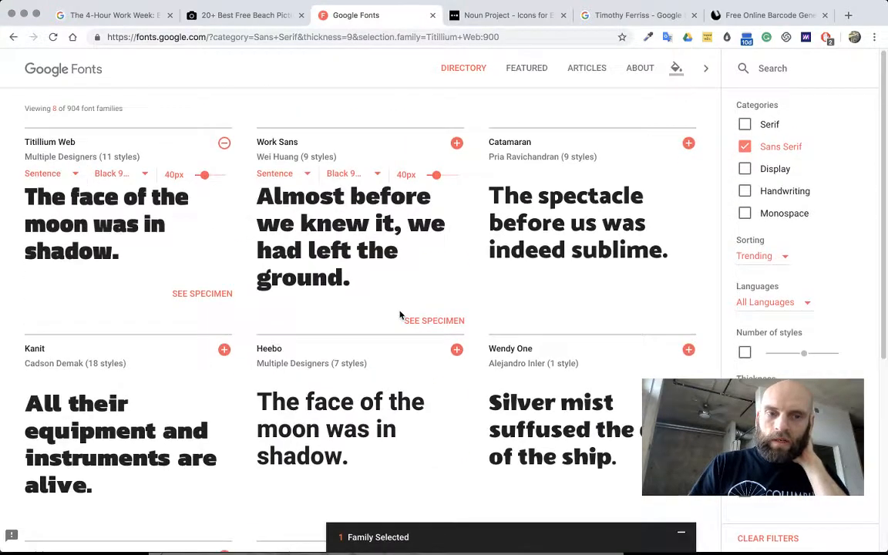
pyautogui.moveTo(830, 403); pyautogui.dragTo(792, 402)
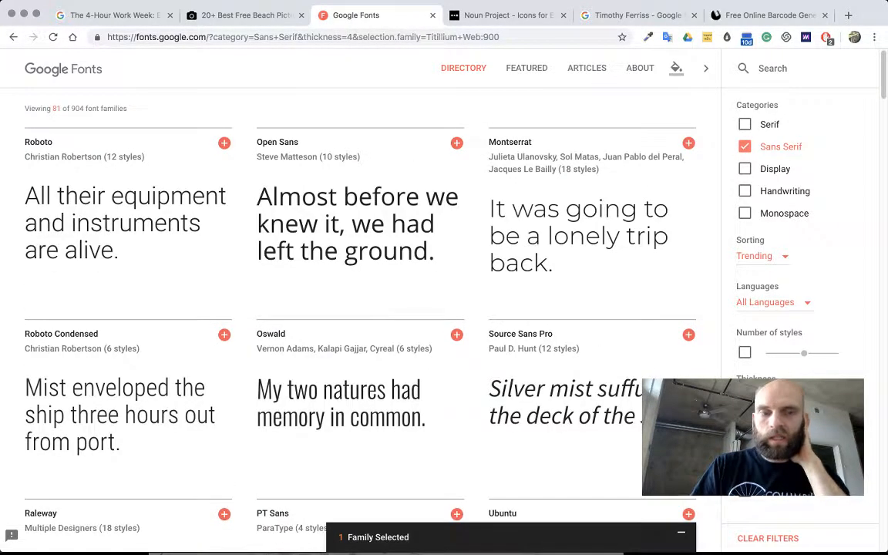
pyautogui.moveTo(54, 144)
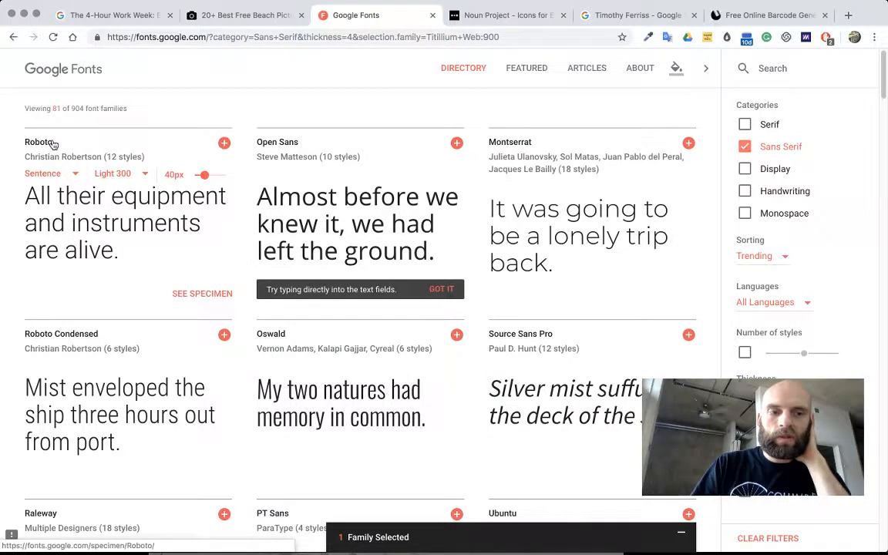
# - Add Roboto Condensed in Light 300 to the selected families and keep PT Sans out of the selection
pyautogui.moveTo(58, 339)
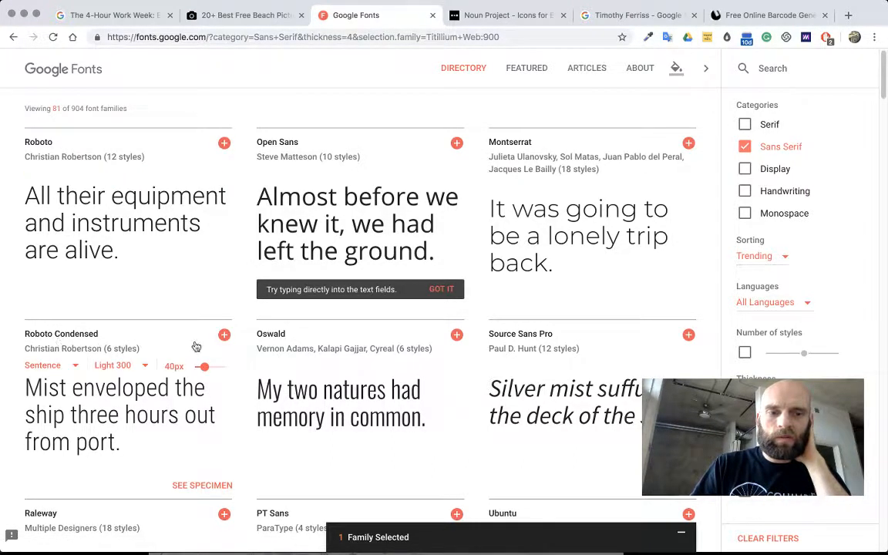
pyautogui.click(224, 336)
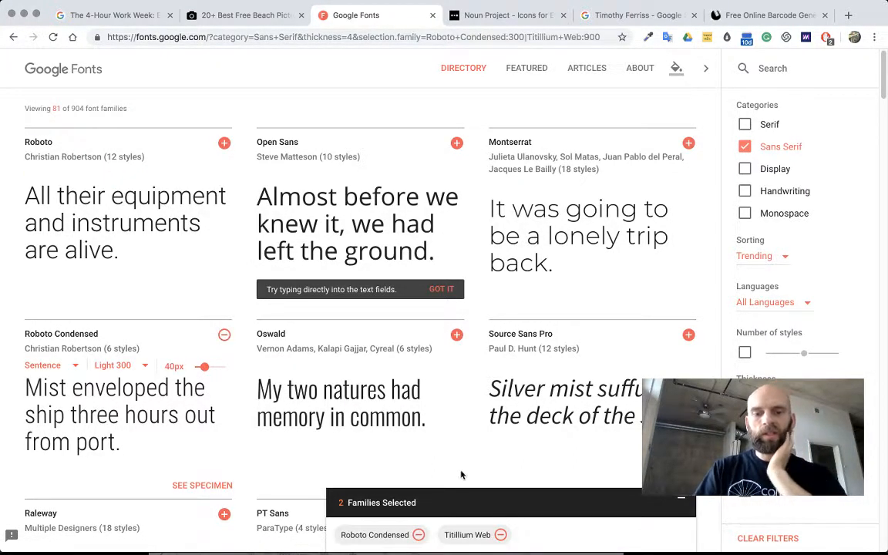
pyautogui.click(457, 514)
pyautogui.click(468, 505)
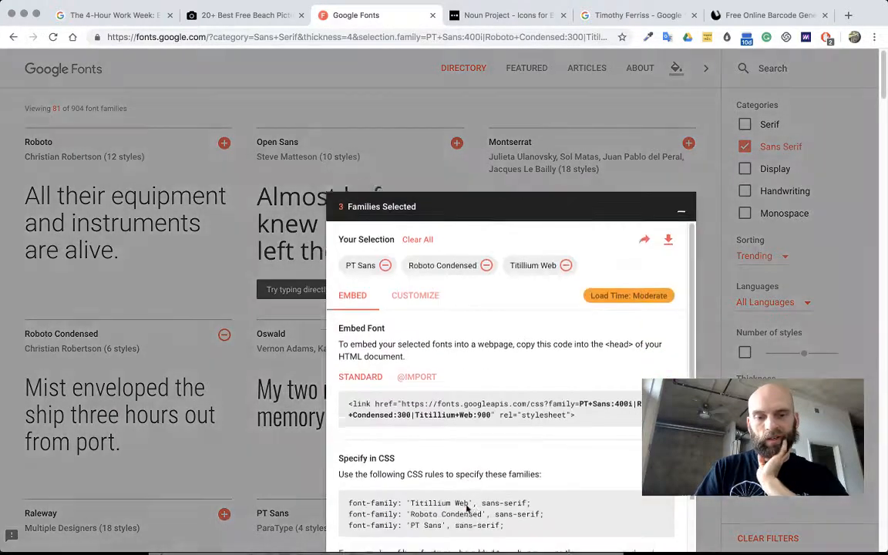
pyautogui.click(384, 255)
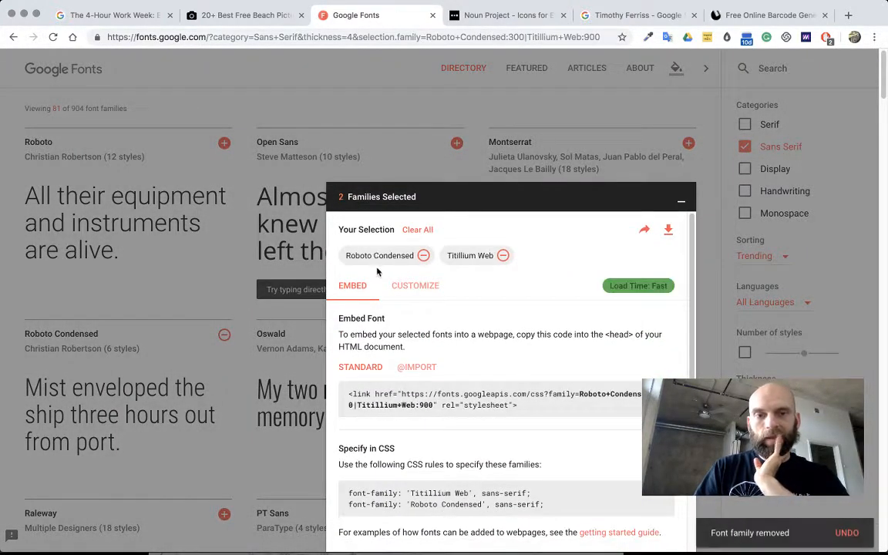
# - Download the selected font families to the computer and unpack the downloaded fonts (1) archive
pyautogui.click(667, 229)
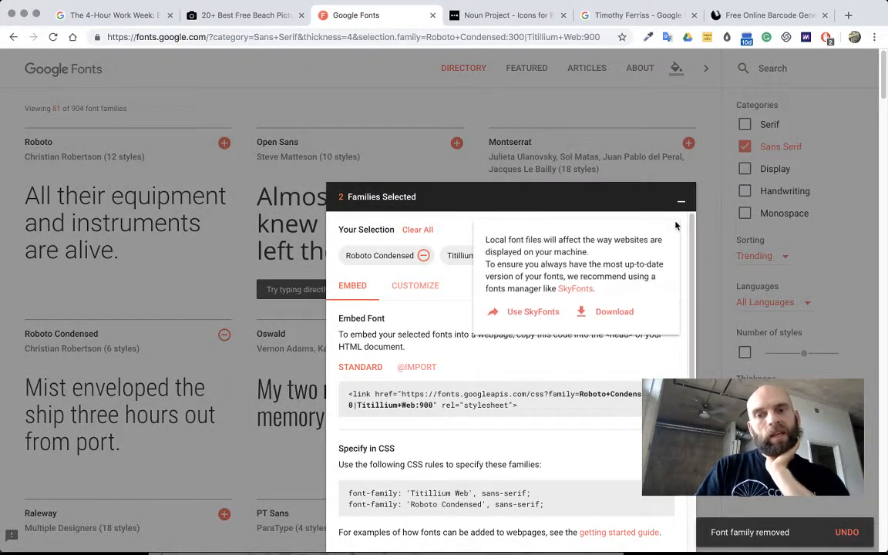
pyautogui.click(614, 313)
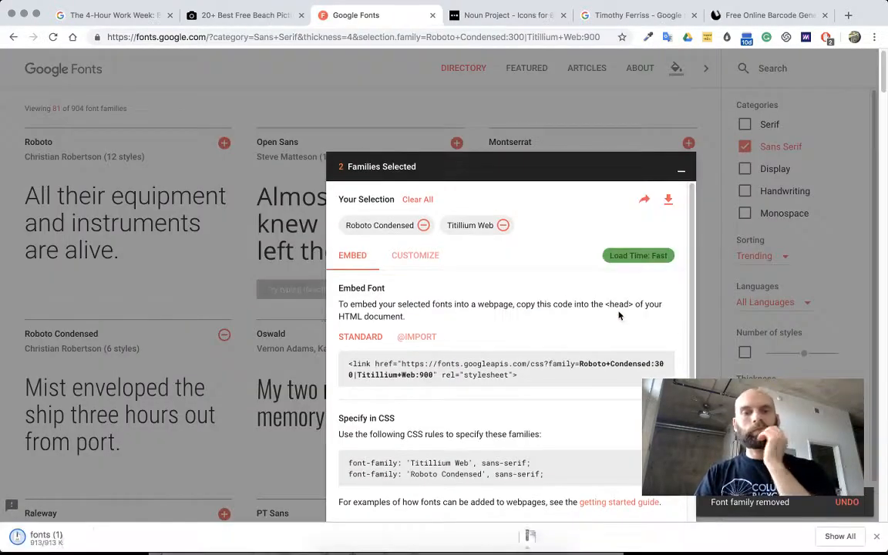
pyautogui.click(53, 538)
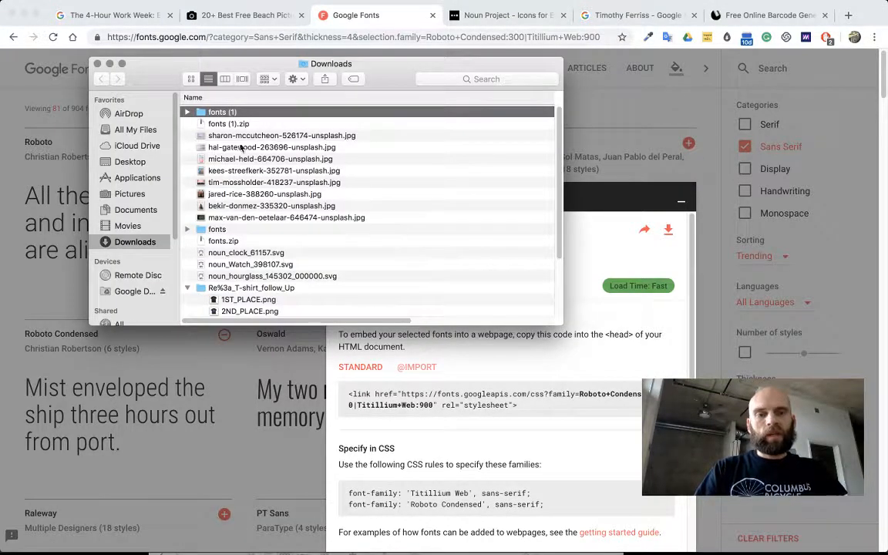
# - Install all six Roboto Condensed font files from the fonts (1) folder
pyautogui.press('Right')
pyautogui.click(261, 123)
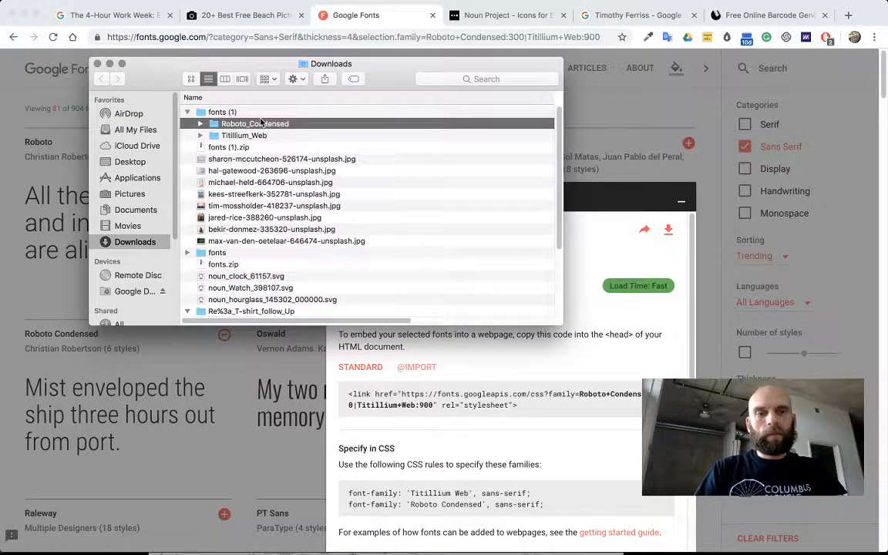
pyautogui.doubleClick(260, 123)
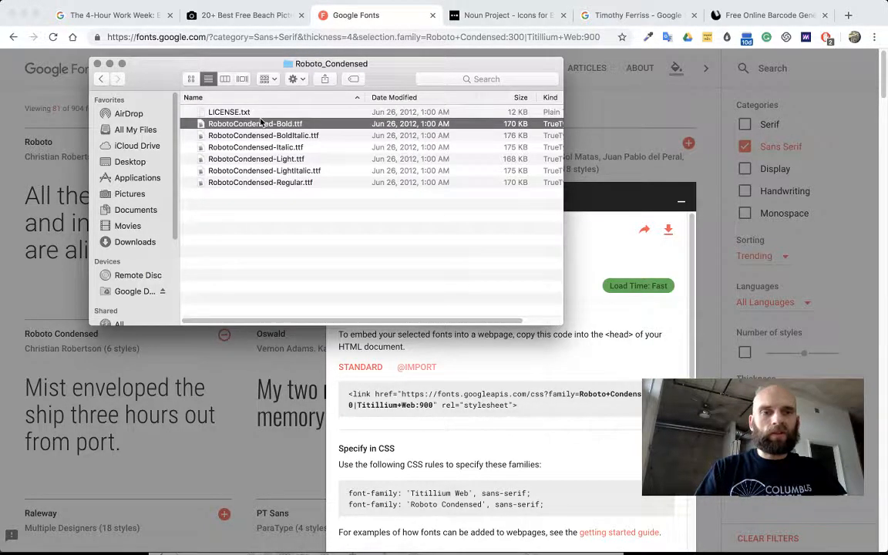
pyautogui.hotkey('shift', 'Down')
pyautogui.hotkey('shift', 'Down')
pyautogui.hotkey('shift', 'Down')
pyautogui.hotkey('shift', 'Down')
pyautogui.hotkey('shift', 'Down')
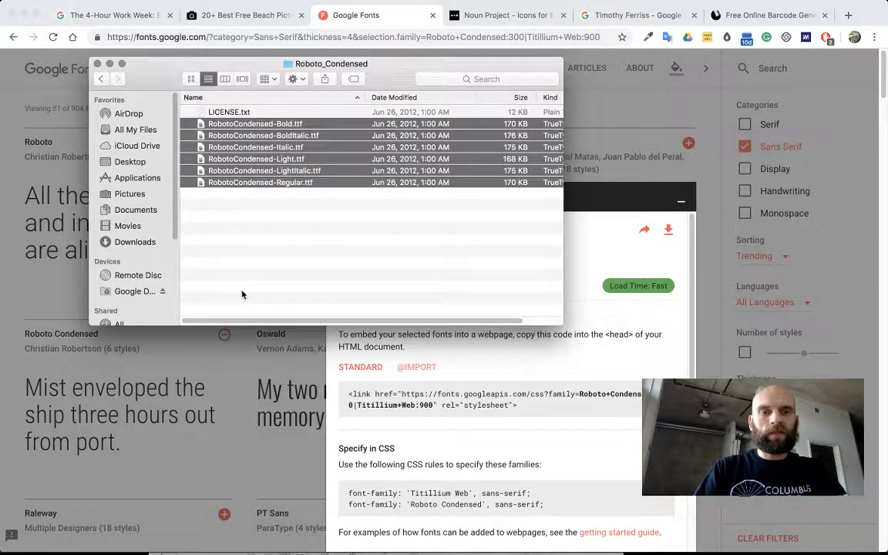
pyautogui.doubleClick(202, 184)
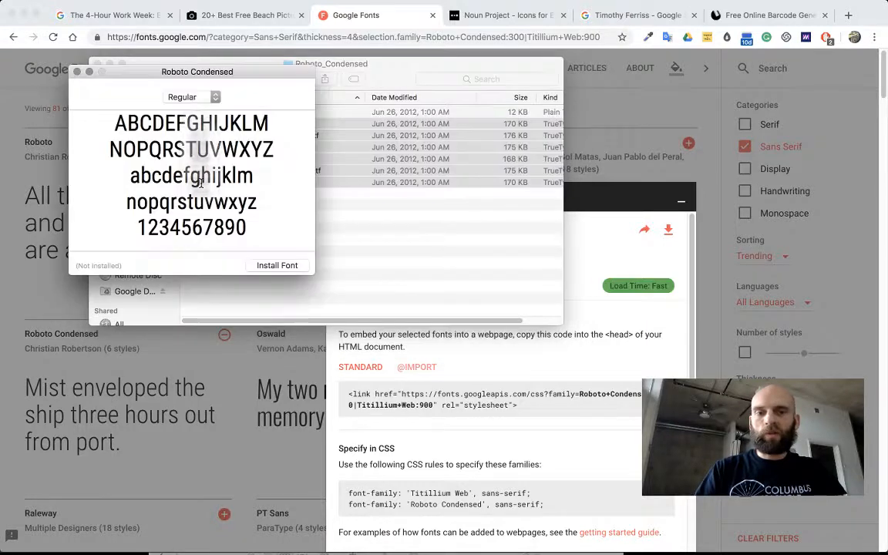
pyautogui.click(262, 266)
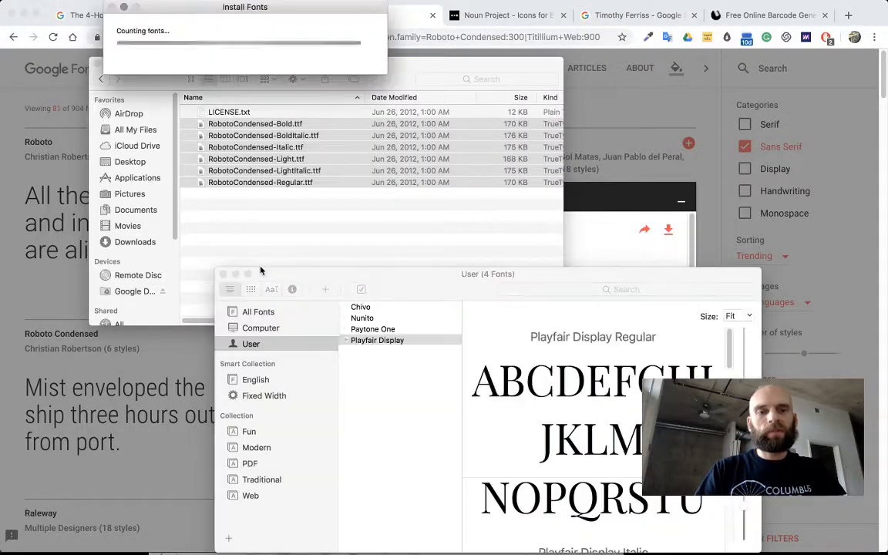
# - Install all the Titillium Web font files, from TitilliumWeb-Black.ttf through TitilliumWeb-SemiBoldItalic.ttf
pyautogui.click(277, 205)
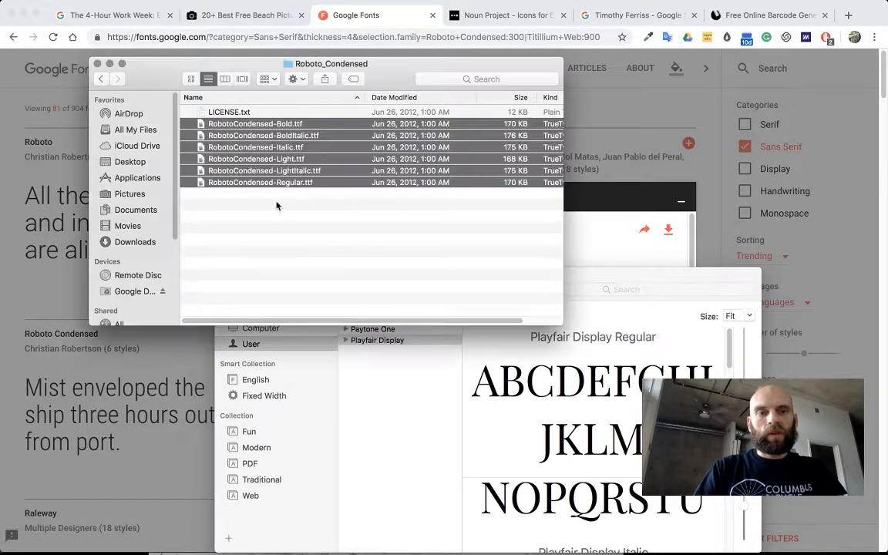
pyautogui.press('super+Up')
pyautogui.press('Down')
pyautogui.press('super+Down')
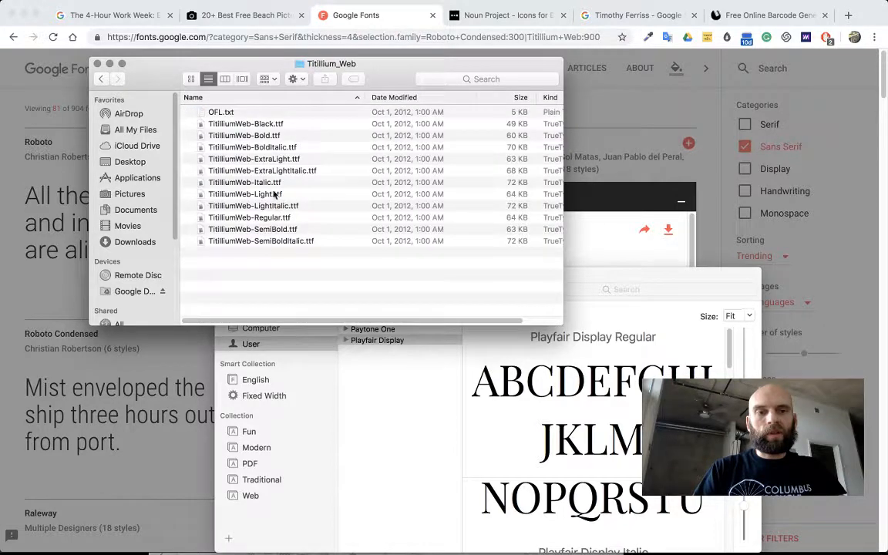
pyautogui.click(231, 127)
pyautogui.keyDown('shift'); pyautogui.click(231, 241); pyautogui.keyUp('shift')
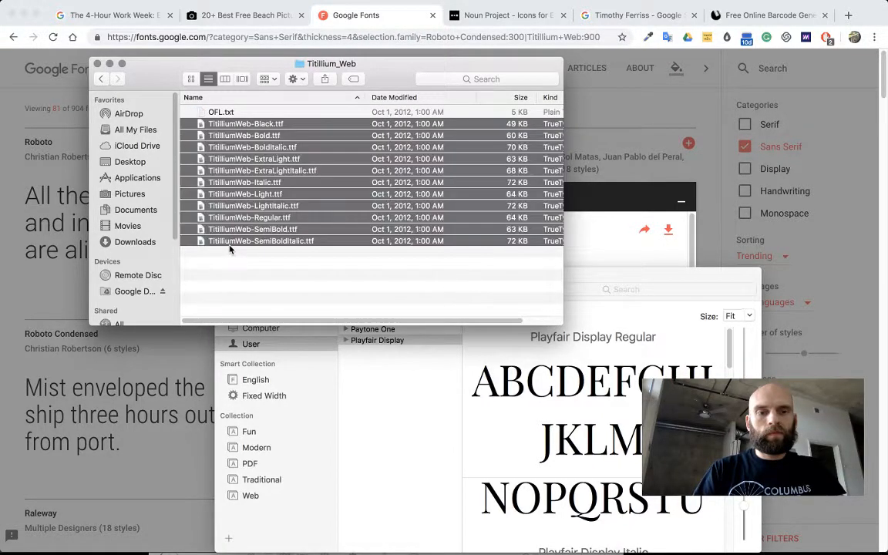
pyautogui.doubleClick(206, 220)
pyautogui.click(285, 321)
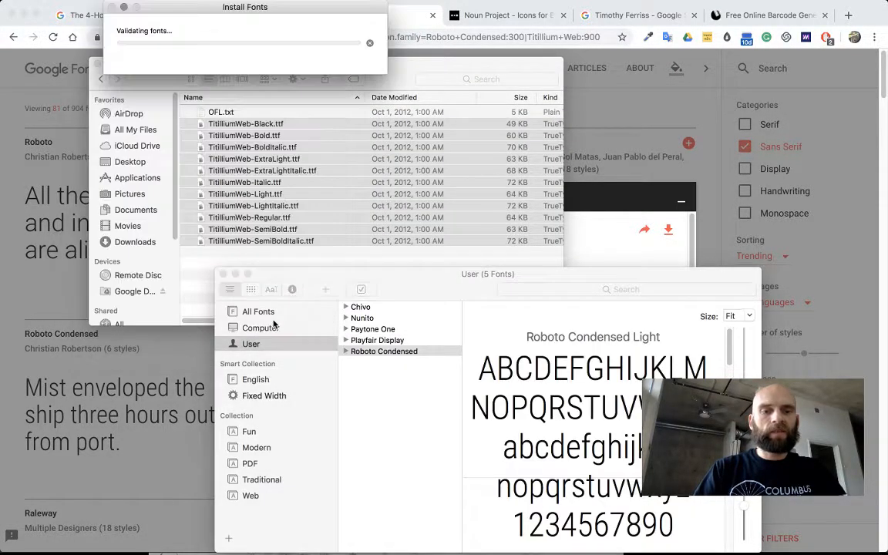
# - Show the Downloads folder in column view and look at the font folders inside fonts (1)
pyautogui.moveTo(463, 274); pyautogui.dragTo(493, 256)
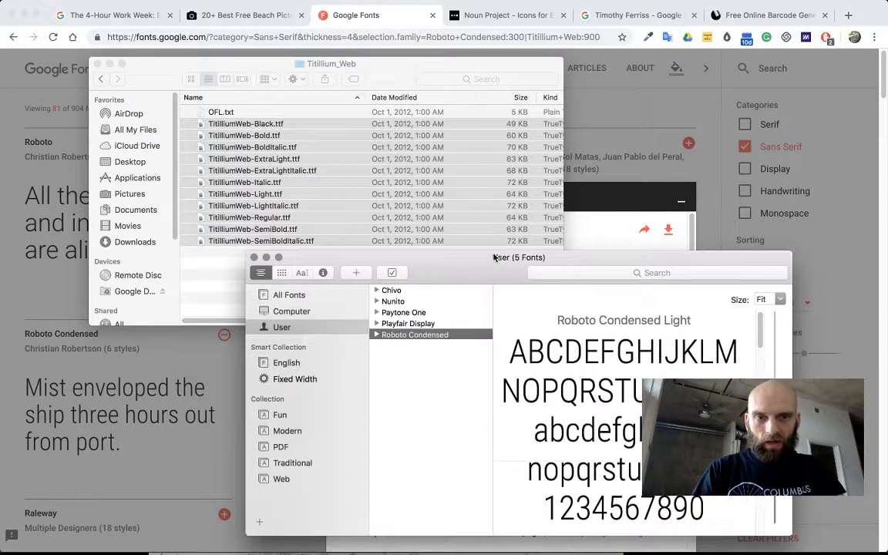
pyautogui.click(403, 73)
pyautogui.press('super+3')
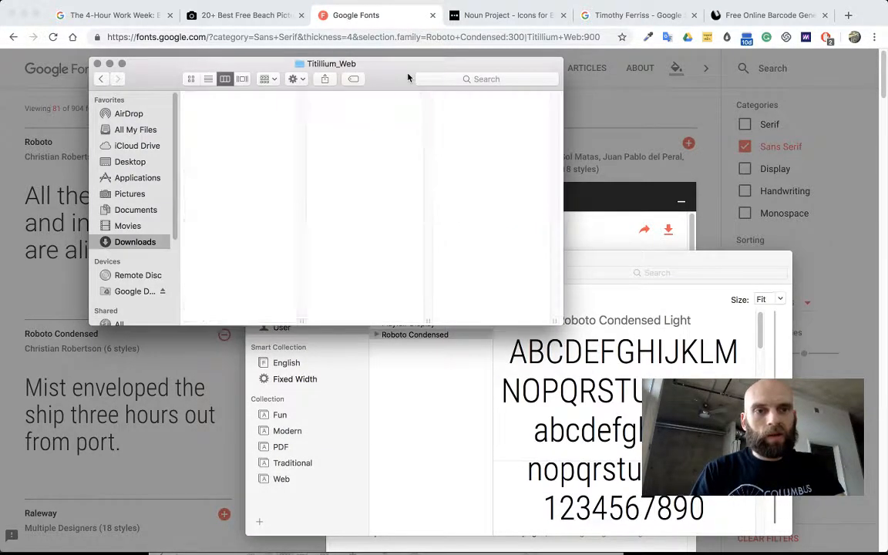
pyautogui.click(350, 128)
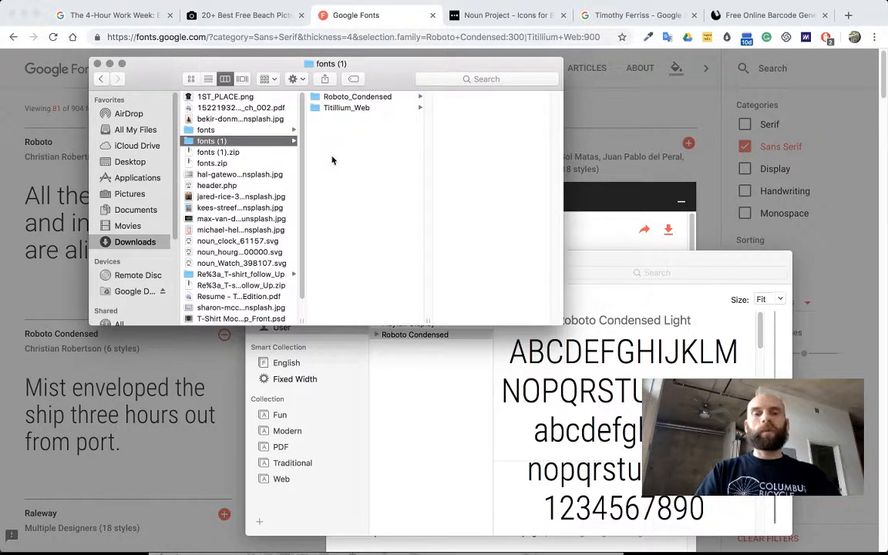
# - Switch to Illustrator and set the front cover title "The 4-Hour Work Week" in Titillium Web Black
pyautogui.press('super+Tab')
pyautogui.click(521, 279)
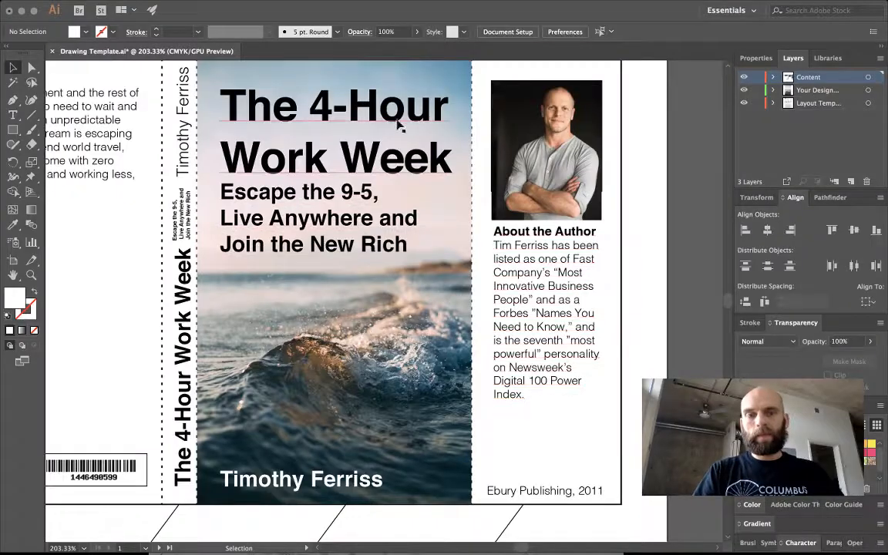
pyautogui.tripleClick(330, 106)
pyautogui.press('super+a')
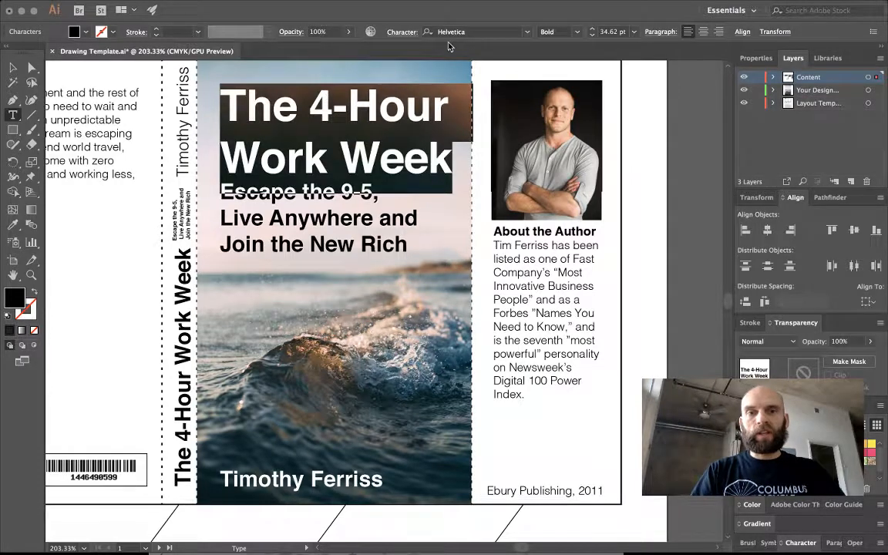
pyautogui.click(473, 31)
pyautogui.write('robo')
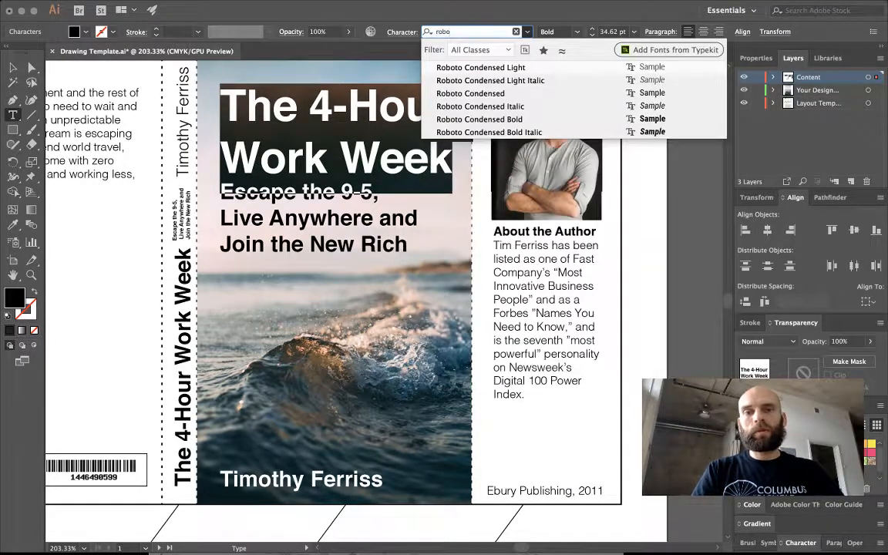
pyautogui.write('titi')
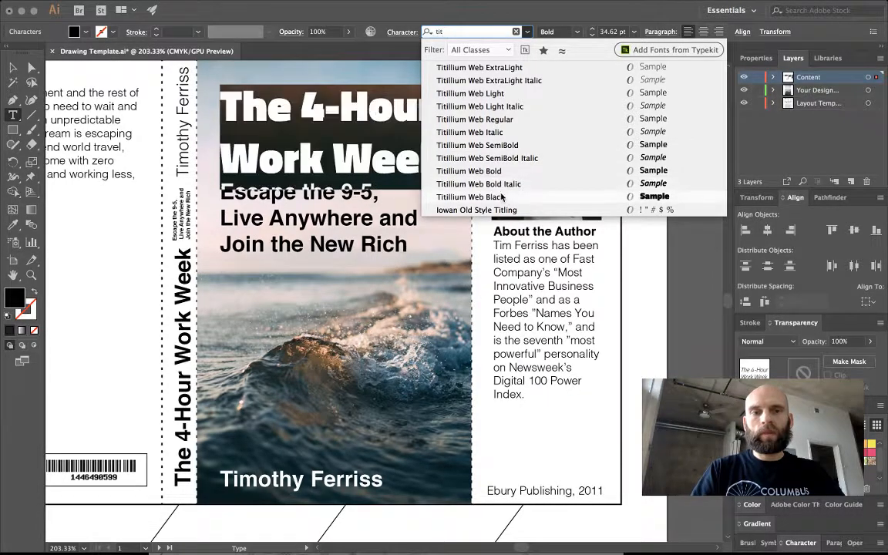
pyautogui.click(501, 197)
pyautogui.press('Escape')
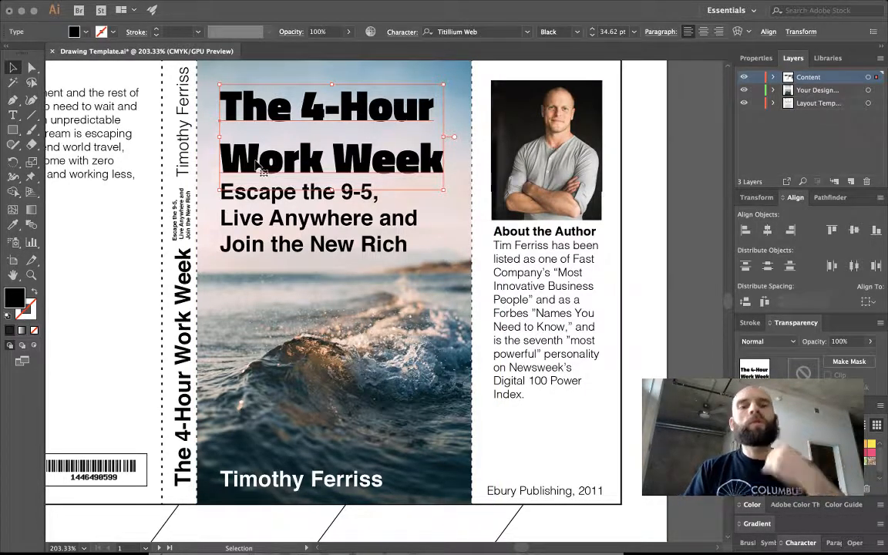
# - Tighten the leading of the front cover title so its two lines sit closer together
pyautogui.hotkey('alt', 'Up')
pyautogui.hotkey('alt', 'Up')
pyautogui.hotkey('alt', 'Up')
pyautogui.hotkey('alt', 'Up')
pyautogui.hotkey('alt', 'Up')
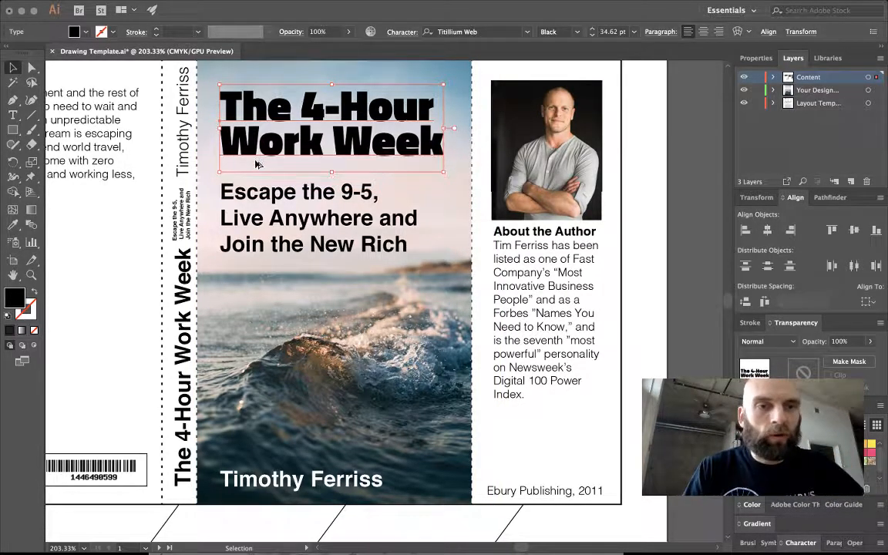
pyautogui.hotkey('alt', 'Down')
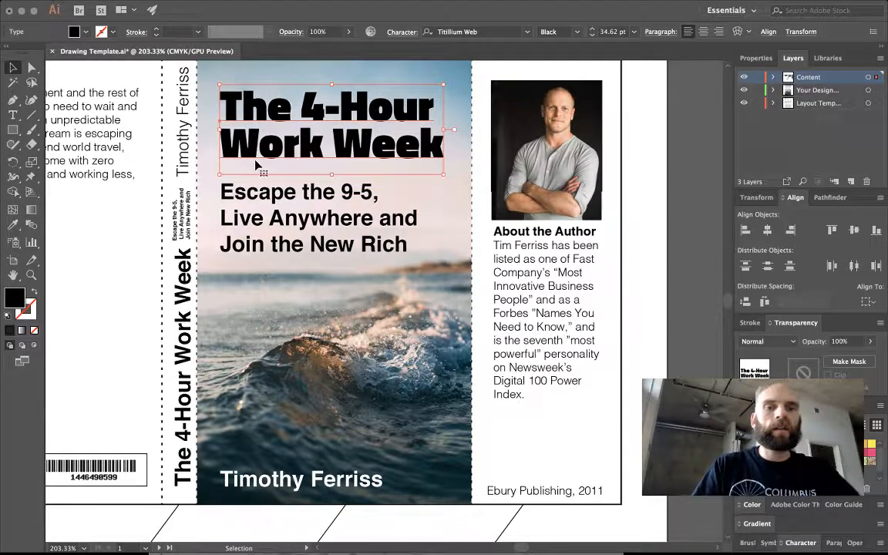
# - Move the front cover subtitle up directly beneath the title and set it in Roboto Condensed Regular
pyautogui.click(252, 239)
pyautogui.moveTo(248, 207); pyautogui.dragTo(249, 181)
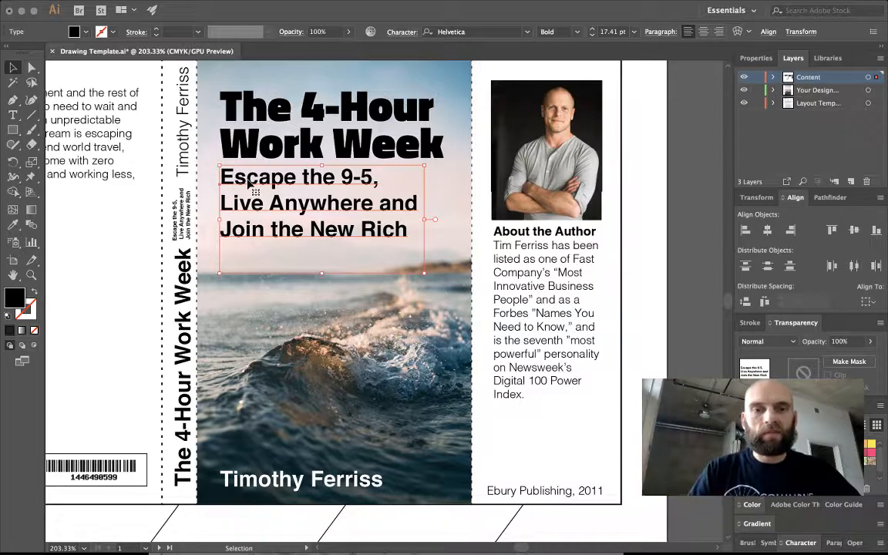
pyautogui.press('t')
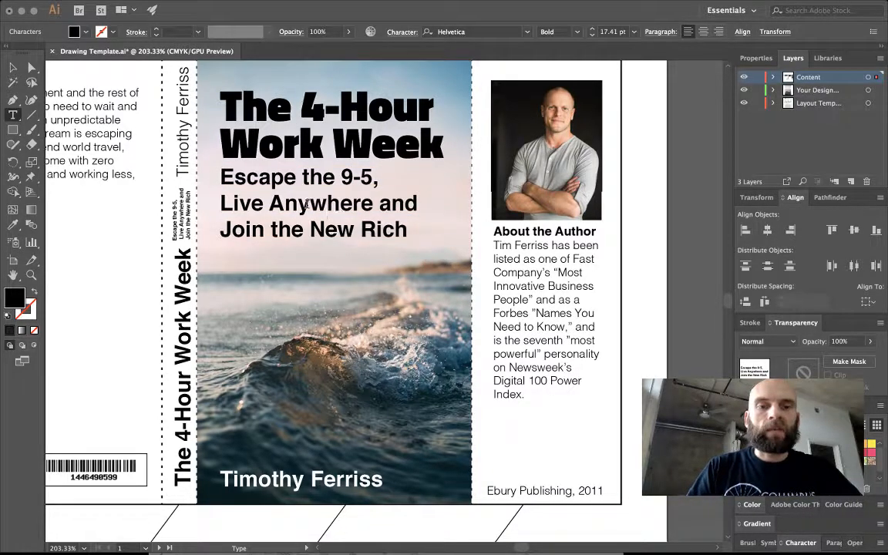
pyautogui.press('super+a')
pyautogui.click(492, 32)
pyautogui.write('robo')
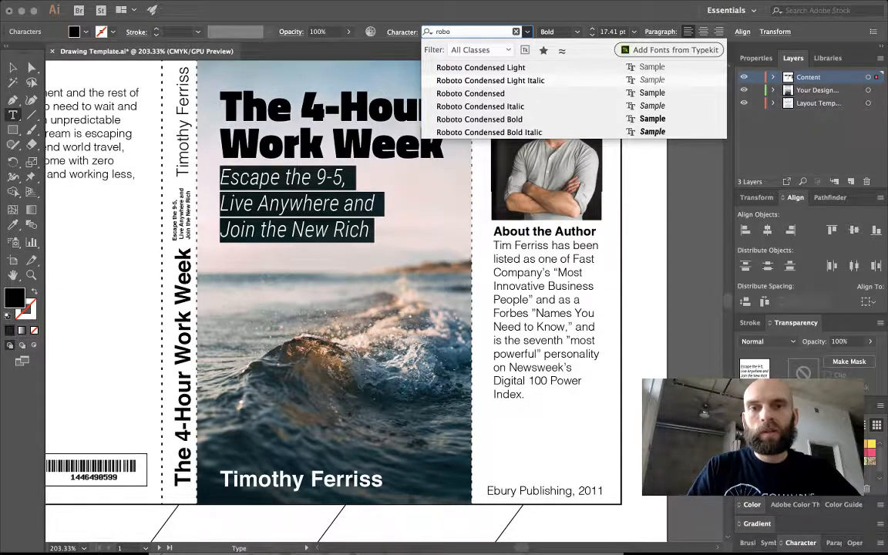
pyautogui.press('Down')
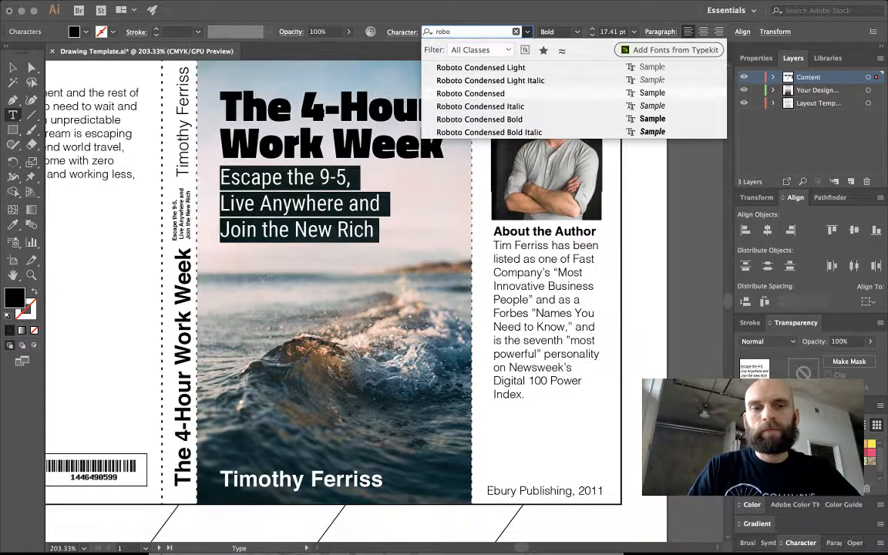
pyautogui.press('Return')
pyautogui.press('Escape')
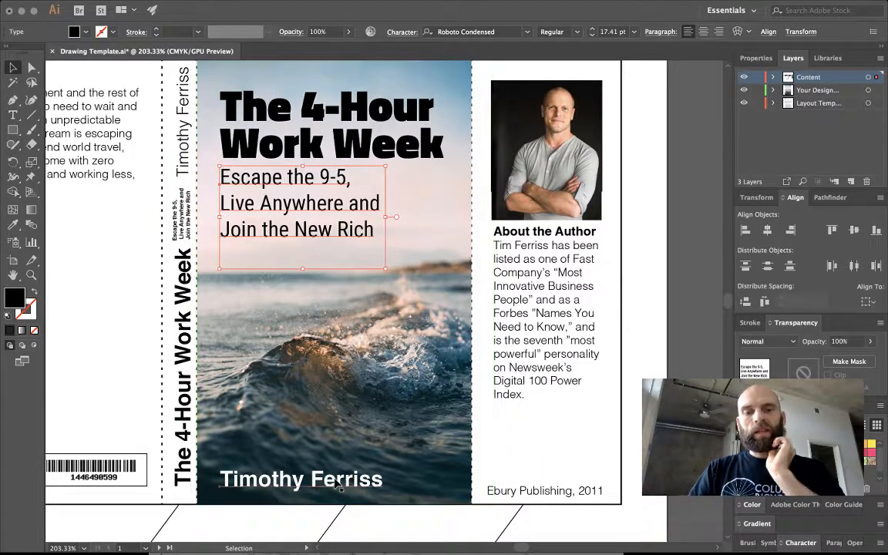
# - Set the author name at the foot of the front cover in Roboto Condensed Light
pyautogui.doubleClick(291, 479)
pyautogui.doubleClick(291, 480)
pyautogui.tripleClick(291, 480)
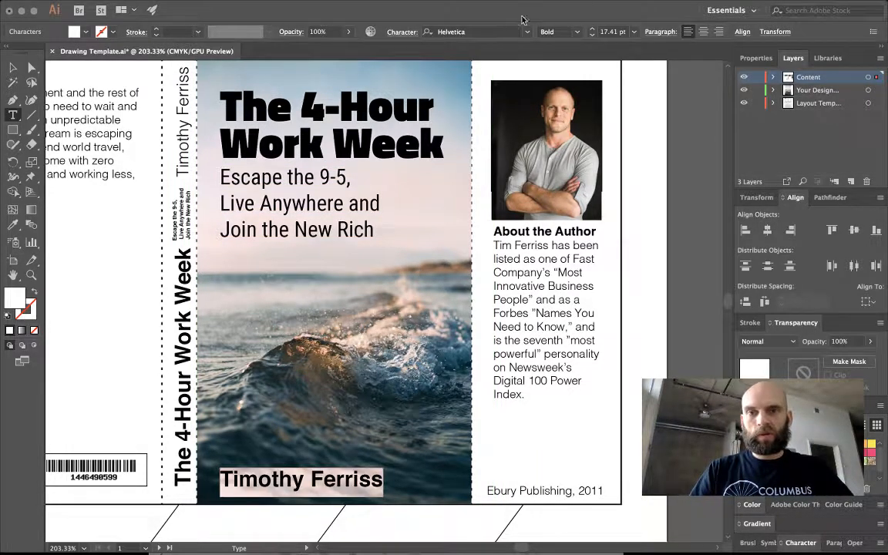
pyautogui.click(492, 32)
pyautogui.write('roboto')
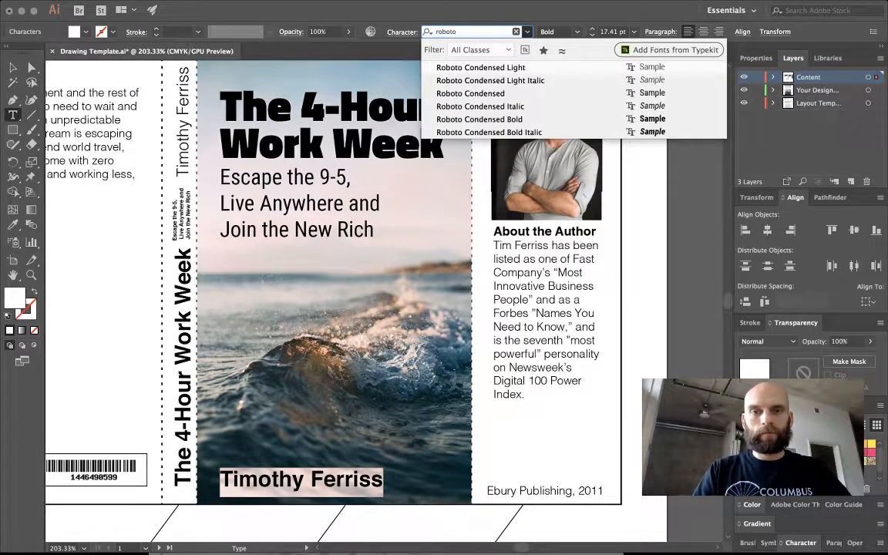
pyautogui.press('Return')
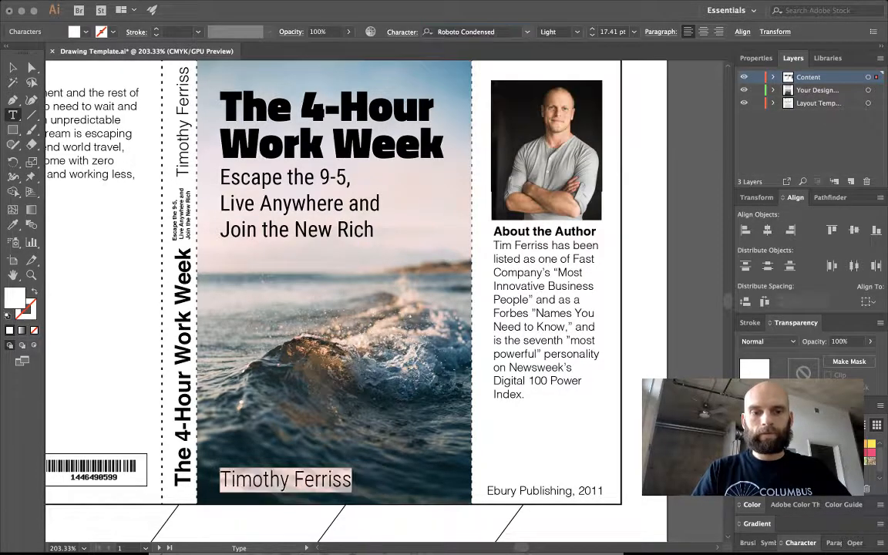
pyautogui.press('Escape')
pyautogui.click(650, 351)
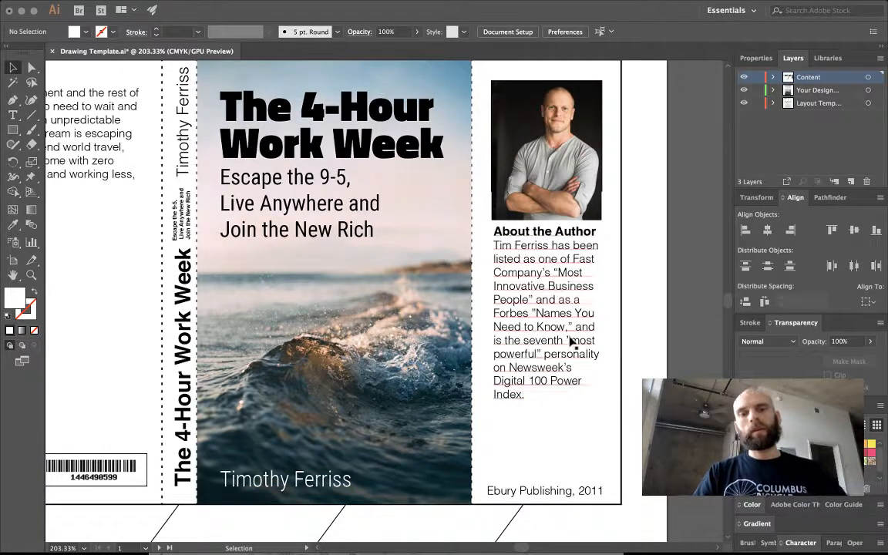
# - Switch to Chrome and search the Noun Project for "clock" icons
pyautogui.hscroll(-3, 604, 422)
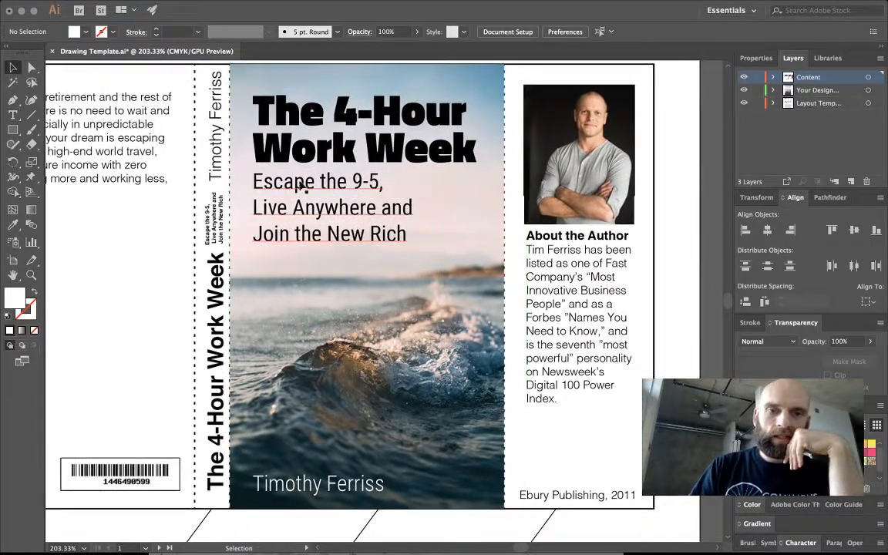
pyautogui.click(356, 135)
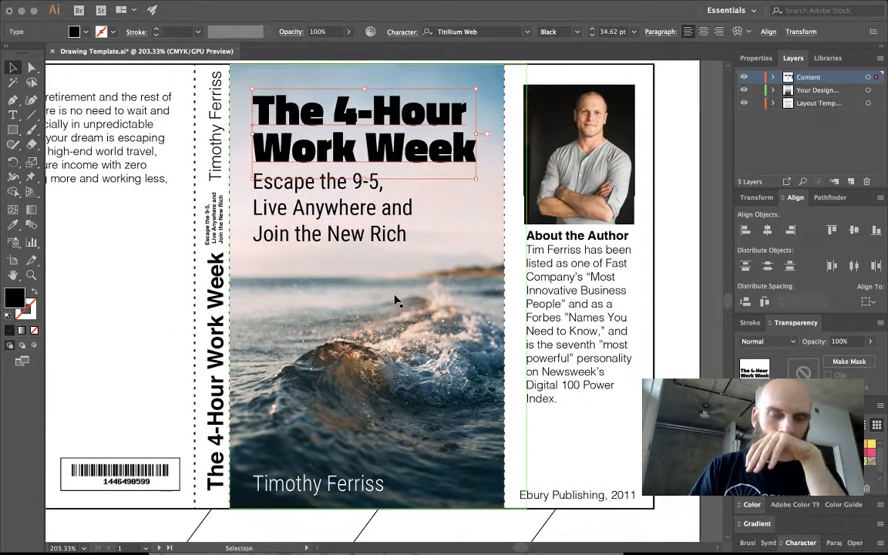
pyautogui.press('super+Tab')
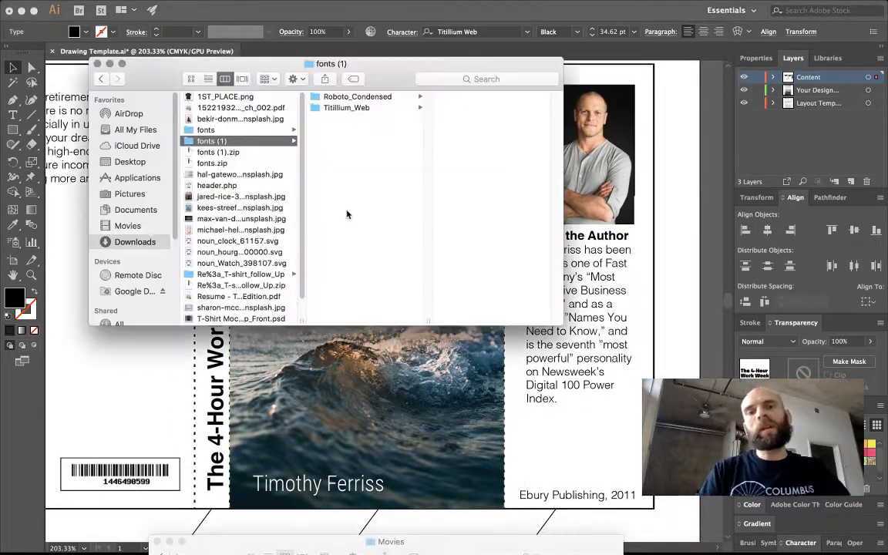
pyautogui.press('super+Tab')
pyautogui.press('super+Tab')
pyautogui.press('super+Tab')
pyautogui.press('super+Tab')
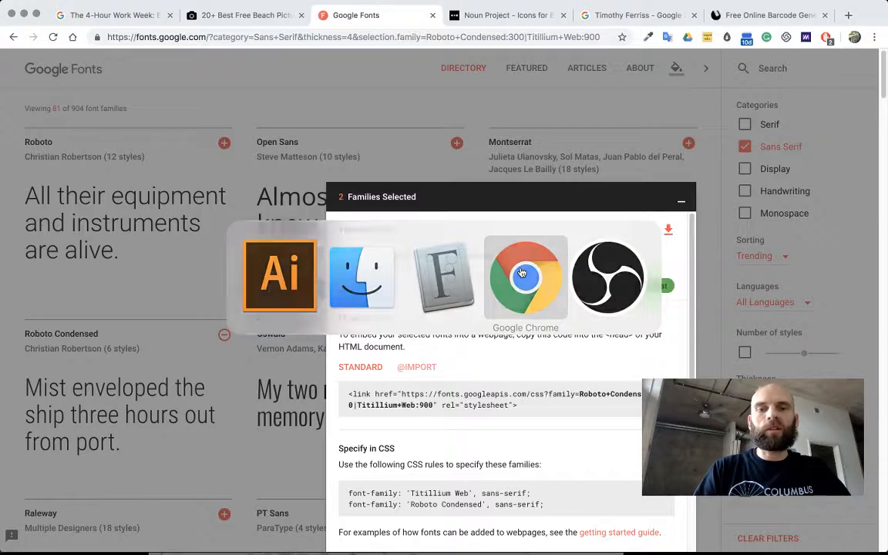
pyautogui.click(508, 15)
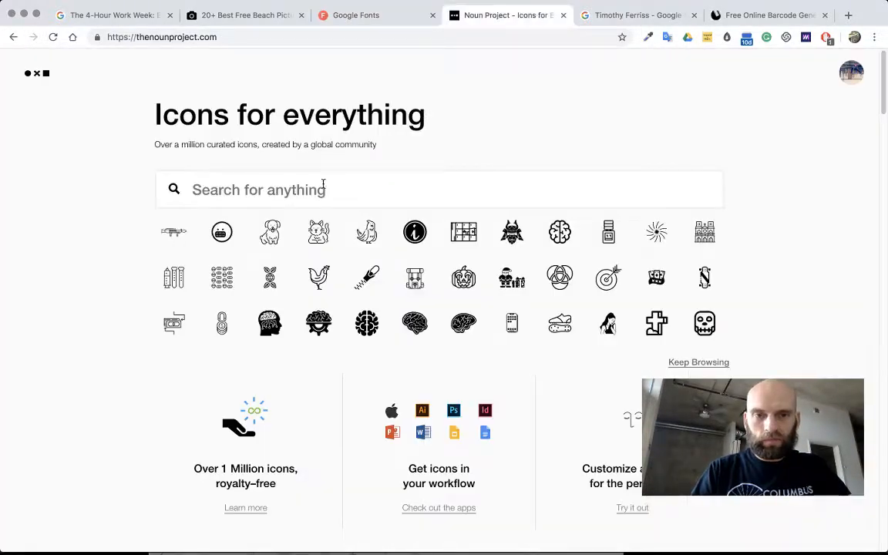
pyautogui.write('clock')
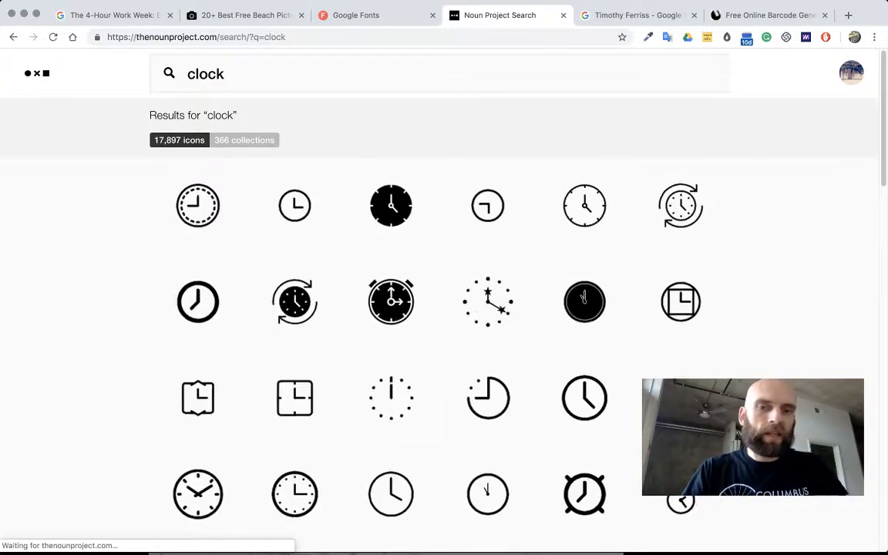
# - Download the bold round clock icon as SVG with the Basic Download option for use on a website, and open the file
pyautogui.click(202, 334)
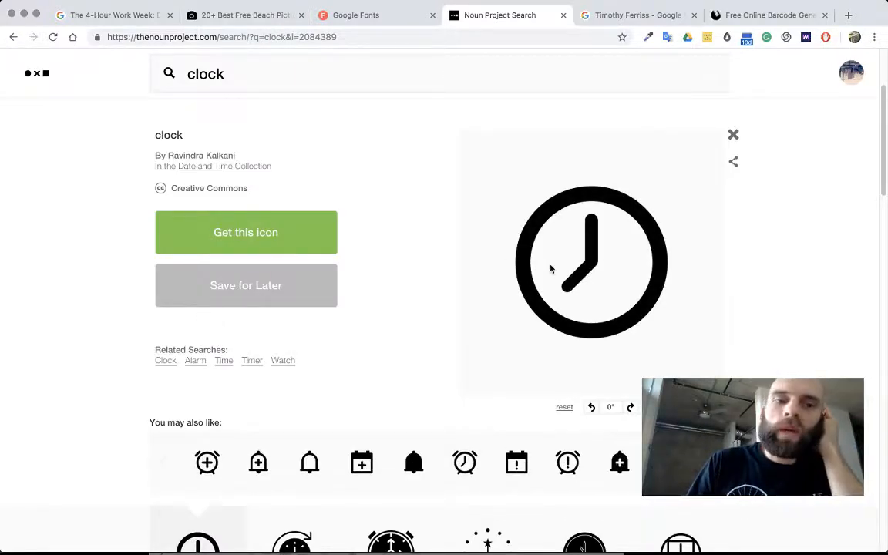
pyautogui.click(240, 233)
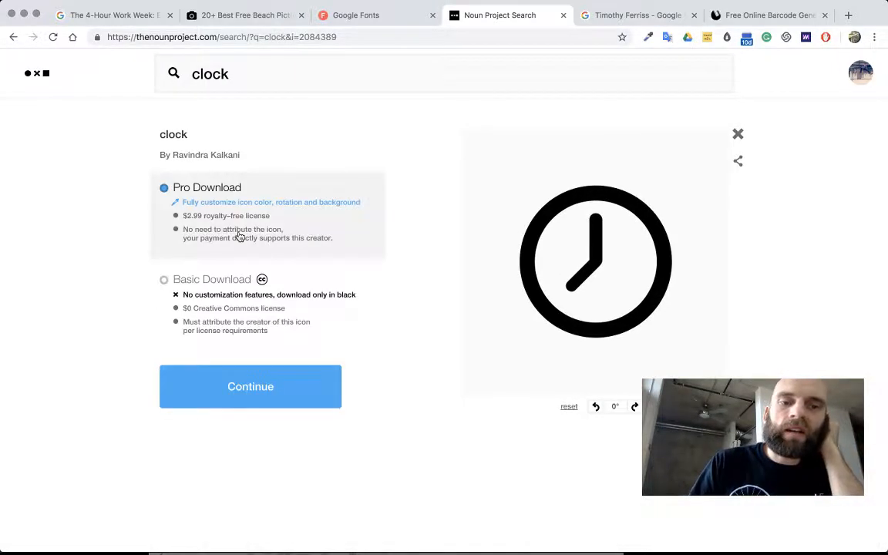
pyautogui.click(165, 281)
pyautogui.click(245, 384)
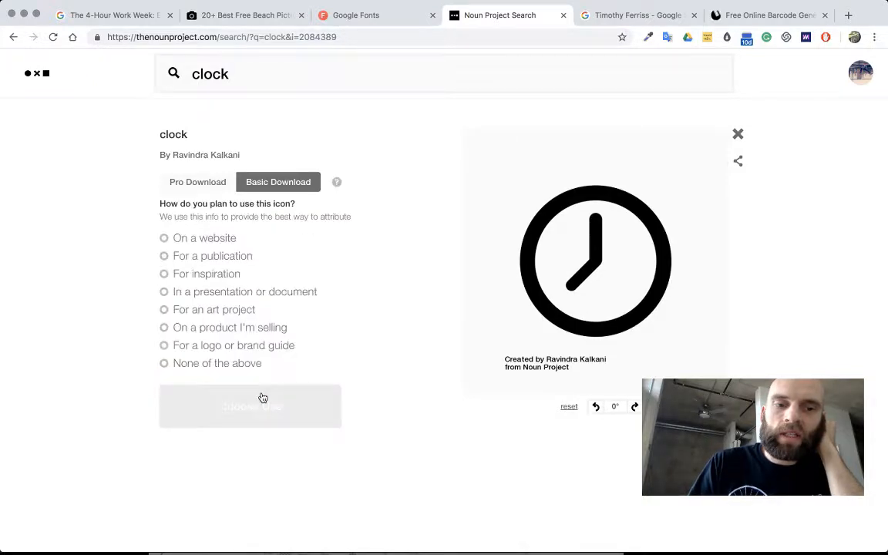
pyautogui.click(186, 241)
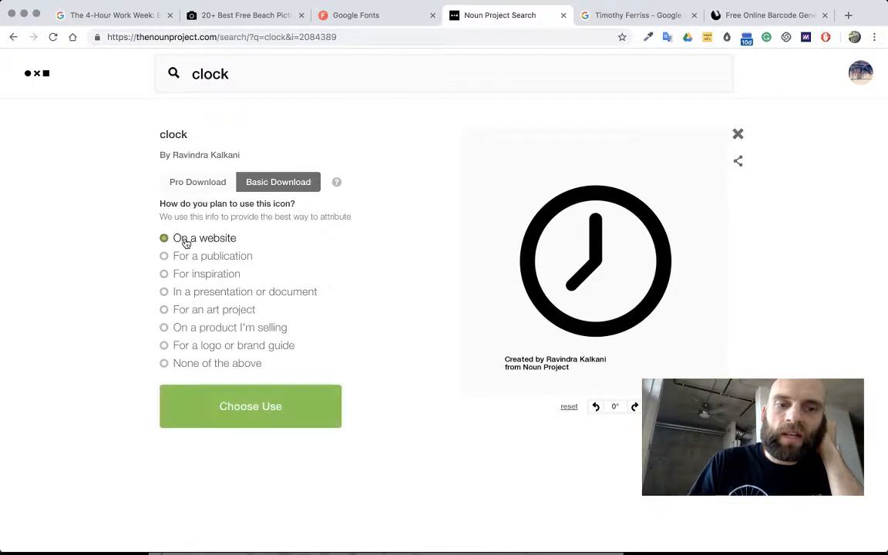
pyautogui.click(263, 415)
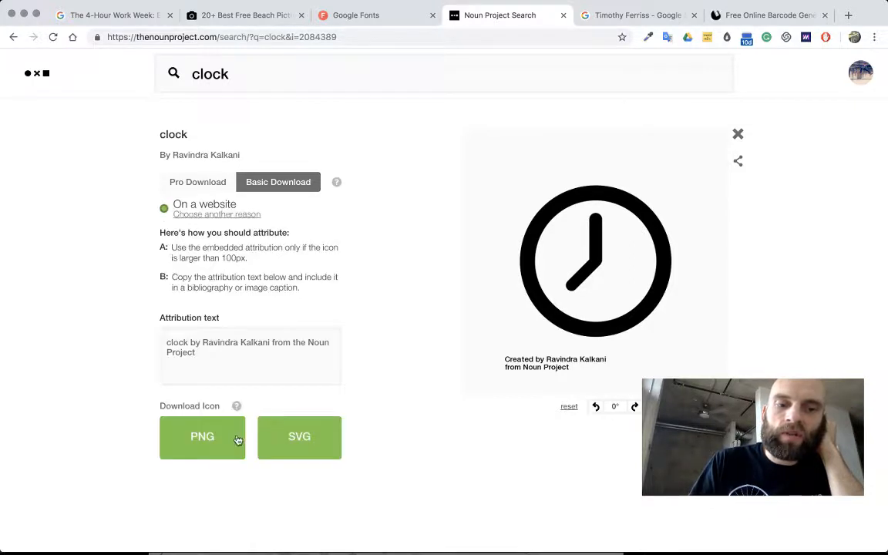
pyautogui.click(290, 447)
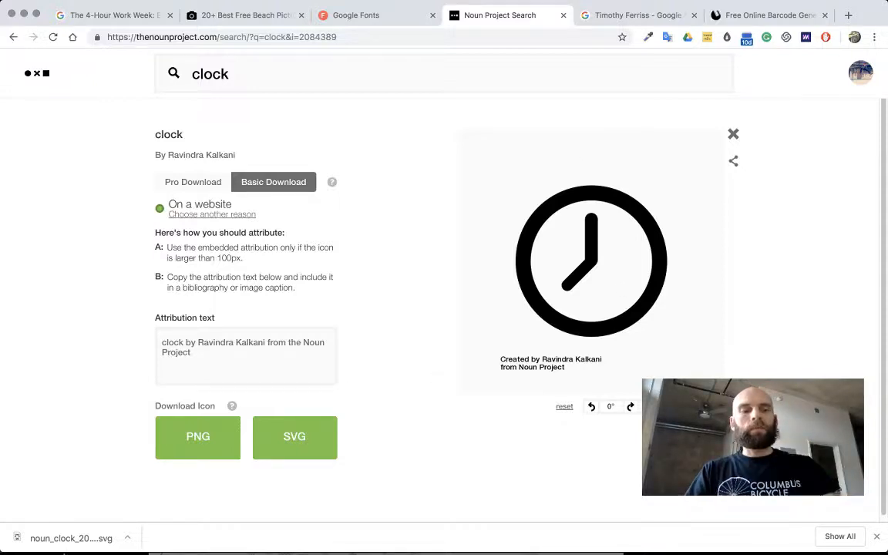
pyautogui.click(72, 538)
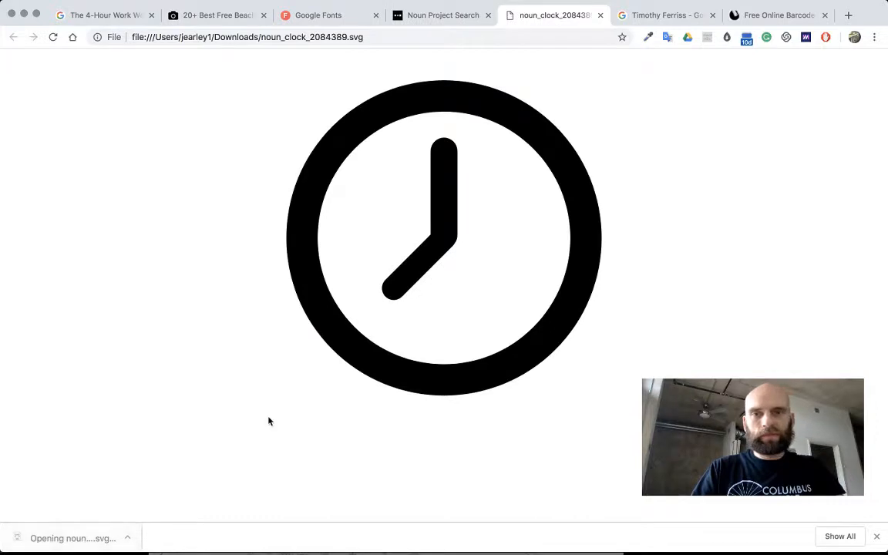
# - Find noun_clock_2084389.svg in the Finder's Downloads folder and open it in Illustrator
pyautogui.press('super+Tab')
pyautogui.press('super+Tab')
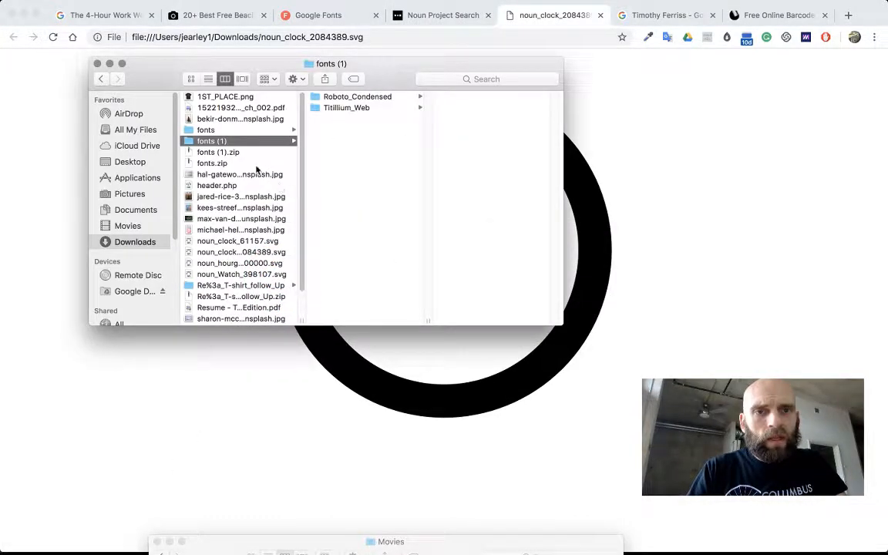
pyautogui.scroll(-1, 259, 250)
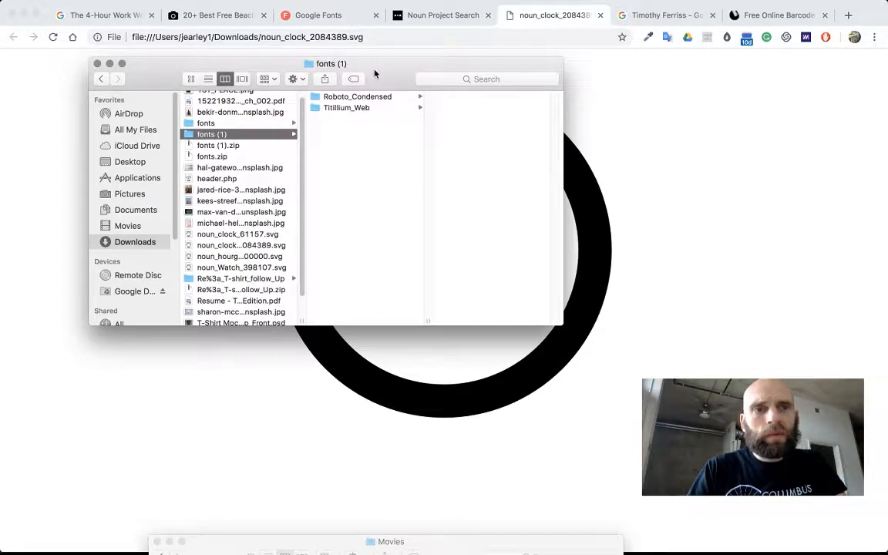
pyautogui.moveTo(389, 81); pyautogui.dragTo(385, 96)
pyautogui.click(221, 194)
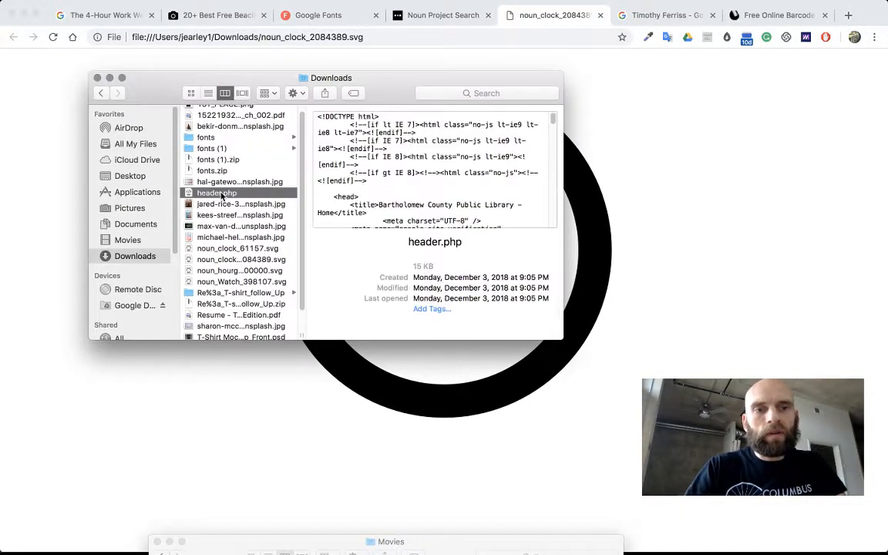
pyautogui.press('Down')
pyautogui.press('Down')
pyautogui.press('Down')
pyautogui.press('Down')
pyautogui.press('Down')
pyautogui.press('Down')
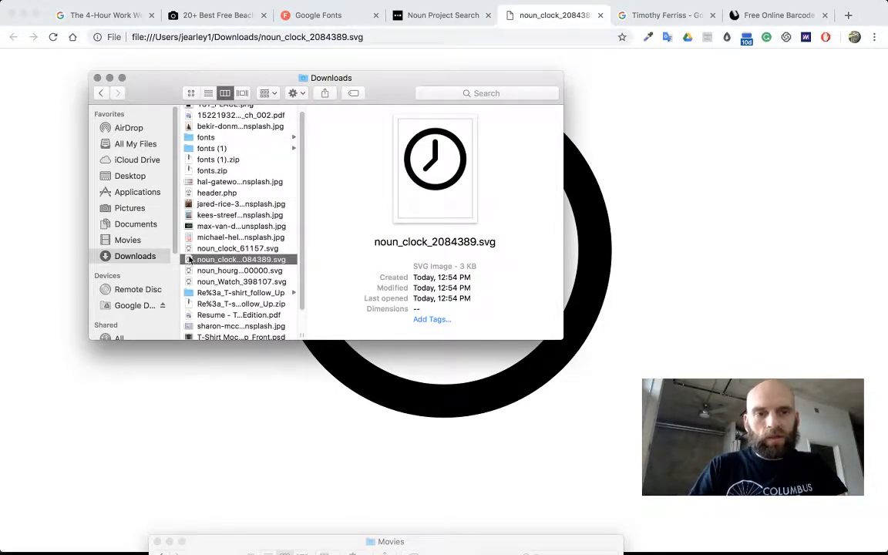
pyautogui.moveTo(188, 259); pyautogui.dragTo(400, 540)
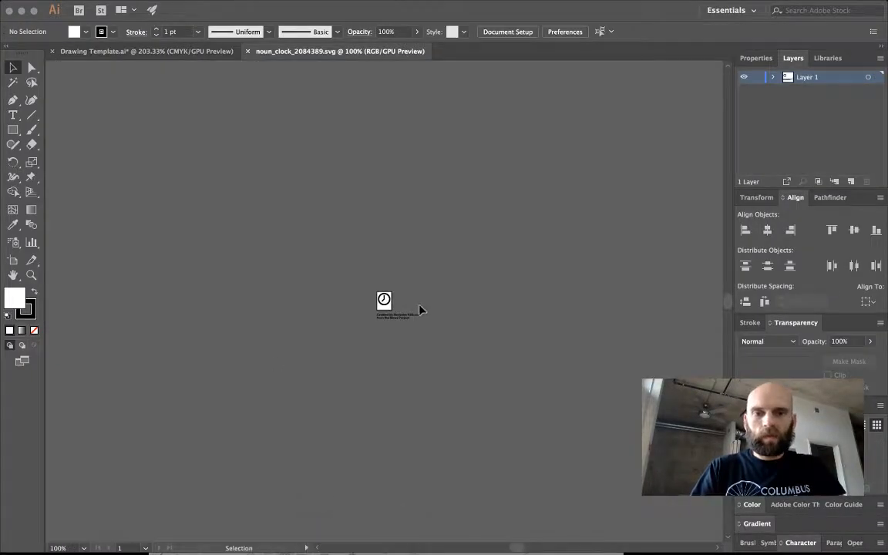
# - Copy the clock shape without its attribution text and paste it into Drawing Template.ai
pyautogui.scroll(5, 419, 312)
pyautogui.hscroll(-3, 419, 312)
pyautogui.scroll(2, 419, 313)
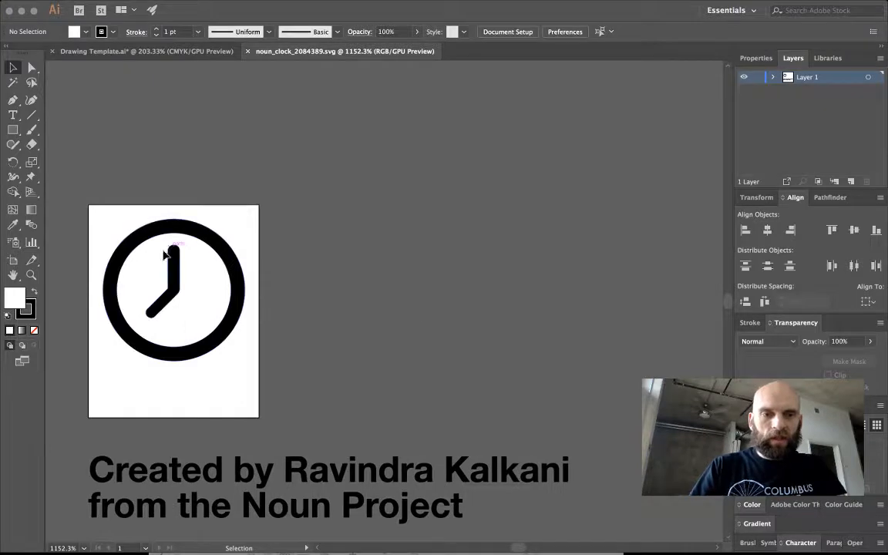
pyautogui.click(176, 271)
pyautogui.press('a')
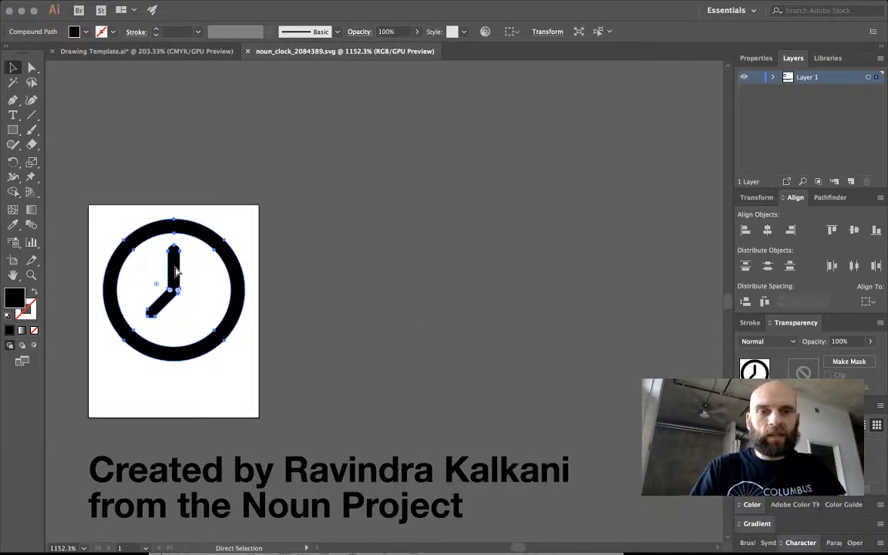
pyautogui.hotkey('ctrl', 'Tab')
pyautogui.scroll(2, 442, 367)
pyautogui.hotkey('ctrl', 'v')
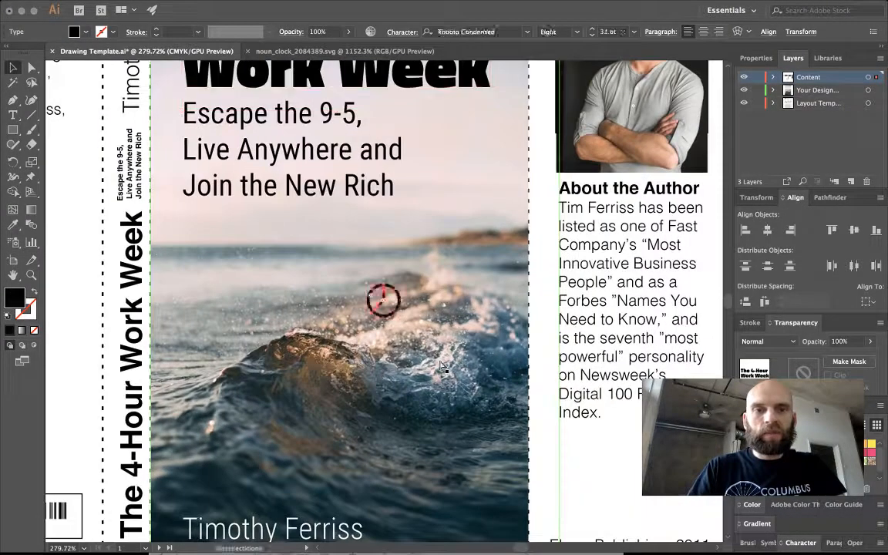
# - Place the clock icon at the start of the subtitle's first line, aligned with the title's left edge, and shift the subtitle right to make room
pyautogui.moveTo(383, 291); pyautogui.dragTo(206, 114)
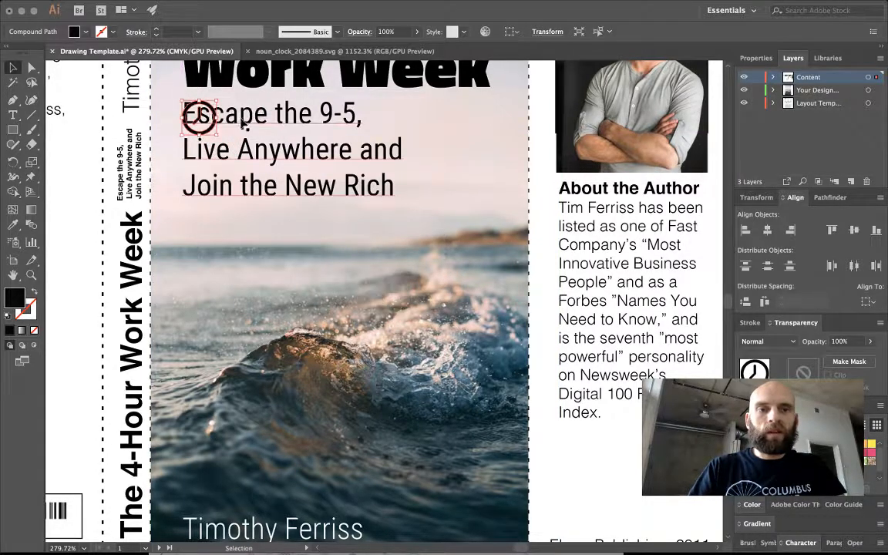
pyautogui.moveTo(193, 150); pyautogui.dragTo(241, 150)
pyautogui.click(202, 193)
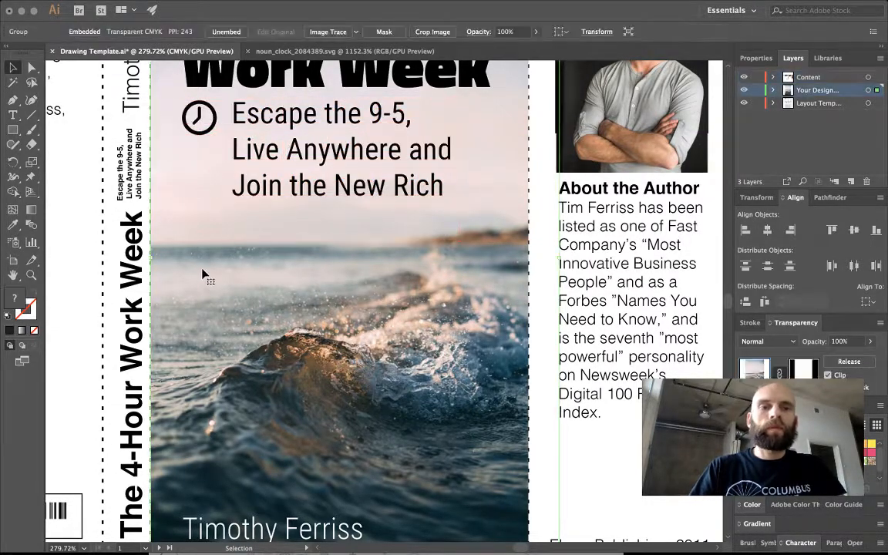
# - Nudge the front cover subtitle left so it sits close beside the clock icon, and deselect everything
pyautogui.scroll(5, 212, 233)
pyautogui.scroll(4, 307, 293)
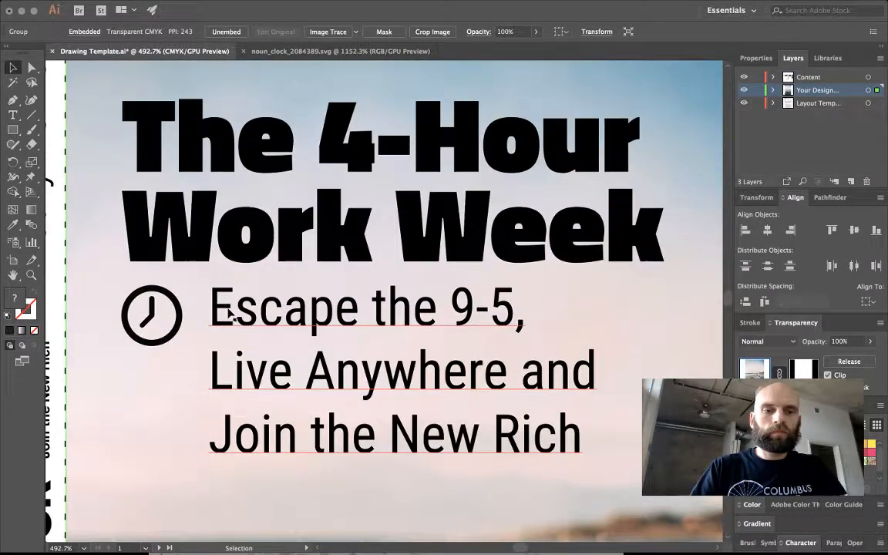
pyautogui.moveTo(229, 310); pyautogui.dragTo(207, 317)
pyautogui.scroll(-5, 626, 373)
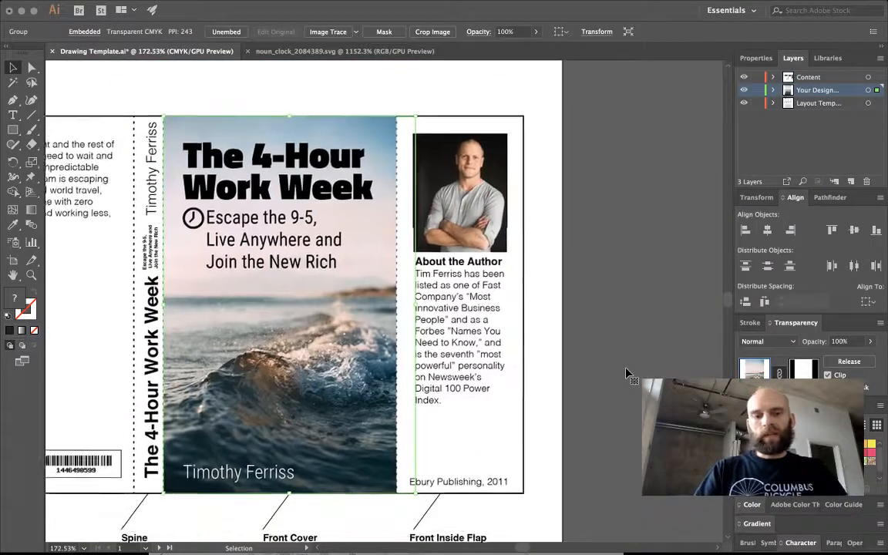
pyautogui.hscroll(-3, 626, 373)
pyautogui.scroll(2, 365, 239)
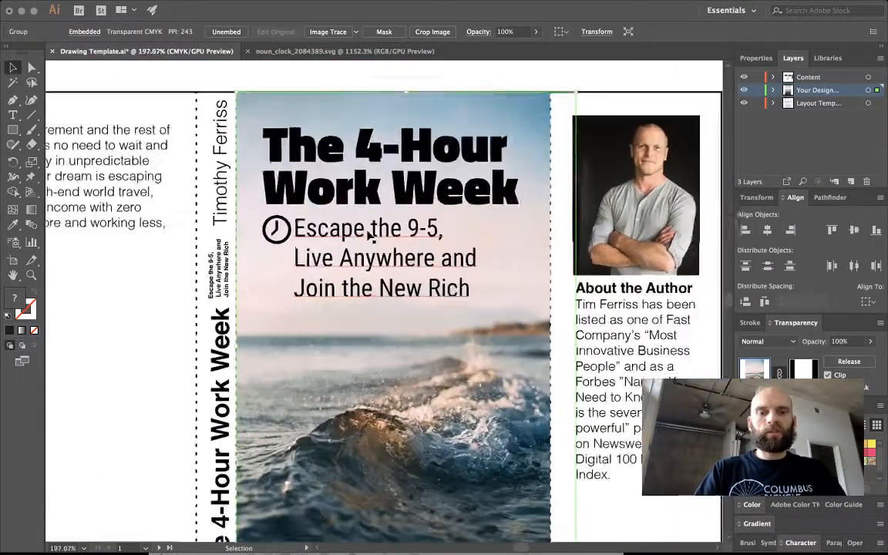
pyautogui.scroll(-1, 369, 246)
pyautogui.click(412, 85)
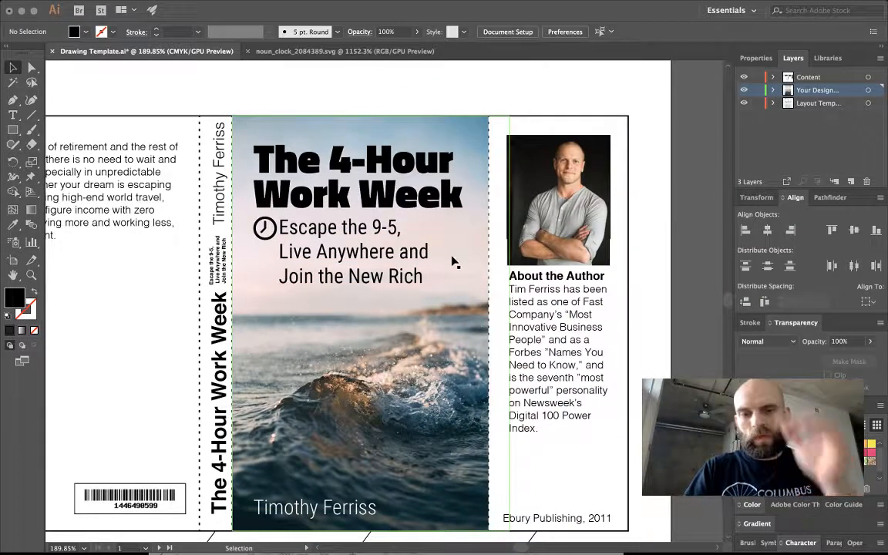
pyautogui.scroll(-1, 454, 260)
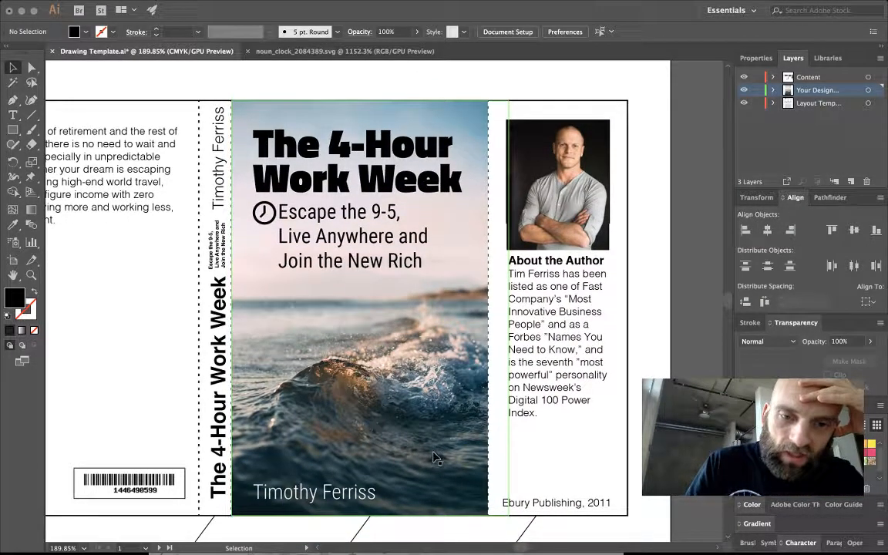
# - Recolour the whole front cover title with a dark teal sampled by the Eyedropper from the water at the foot of the photo
pyautogui.press('t')
pyautogui.click(279, 142)
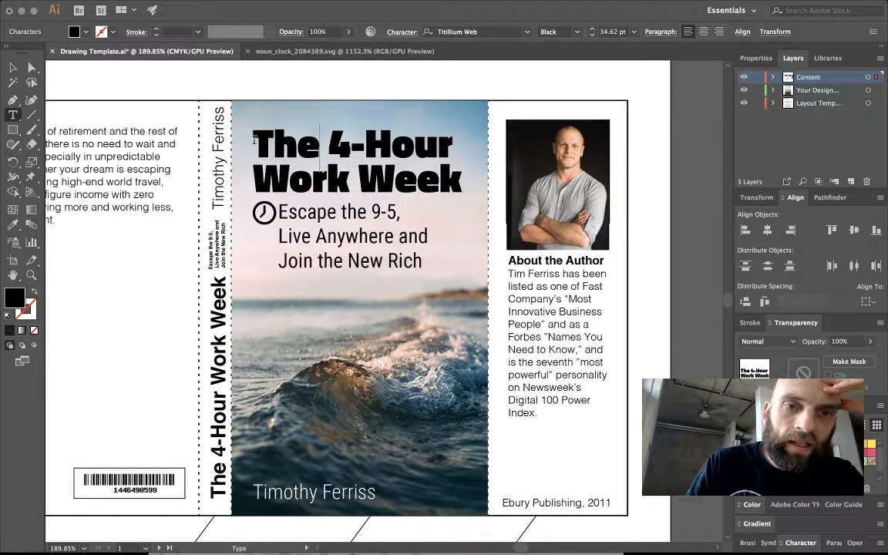
pyautogui.moveTo(252, 128); pyautogui.dragTo(463, 179)
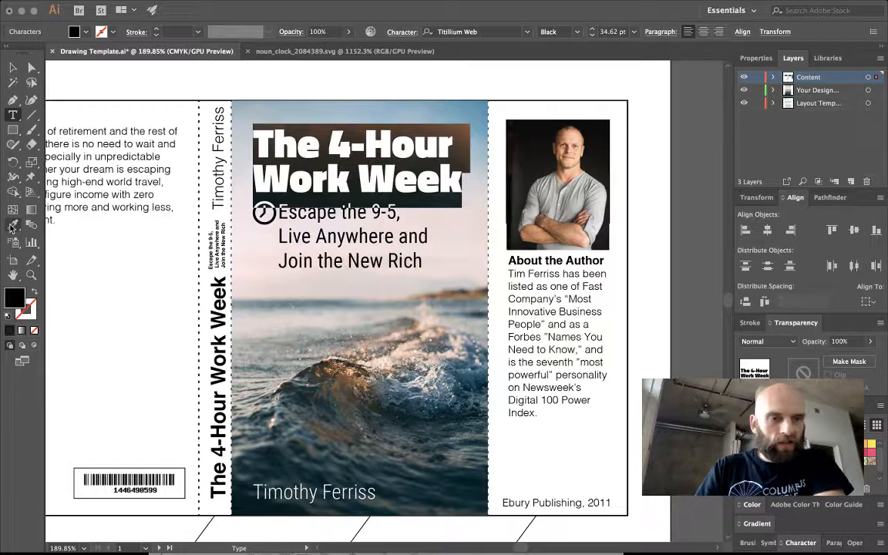
pyautogui.click(12, 225)
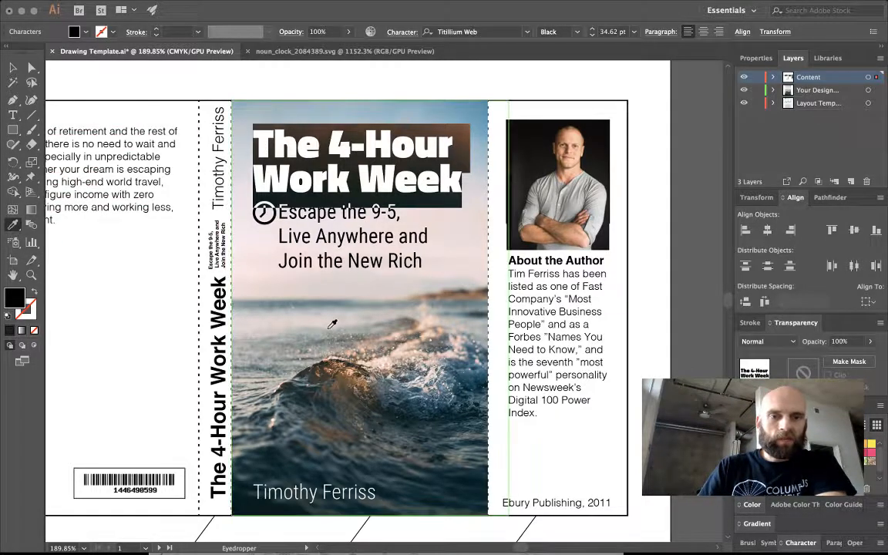
pyautogui.click(445, 473)
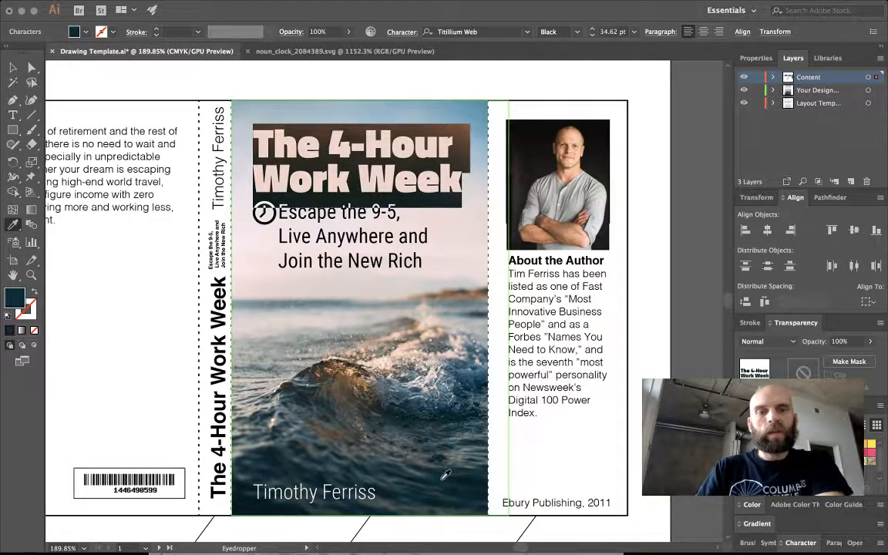
pyautogui.press('v')
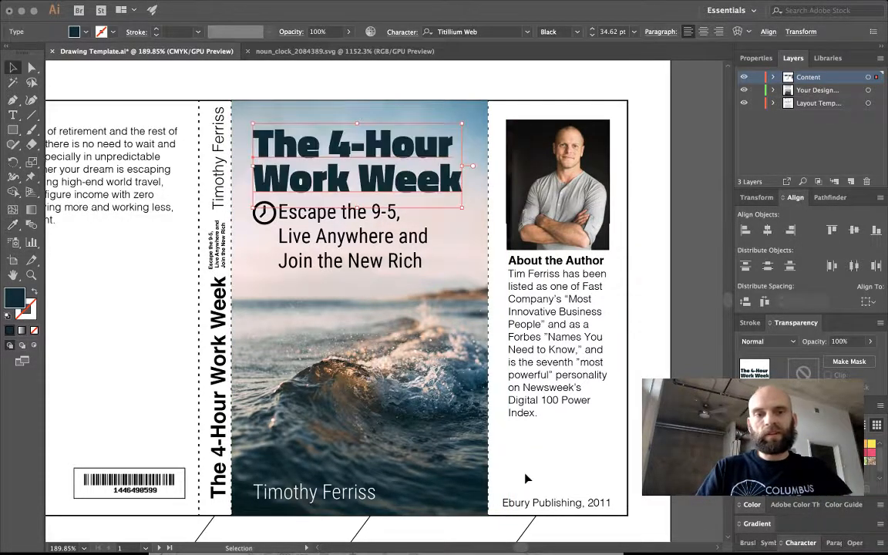
pyautogui.click(656, 376)
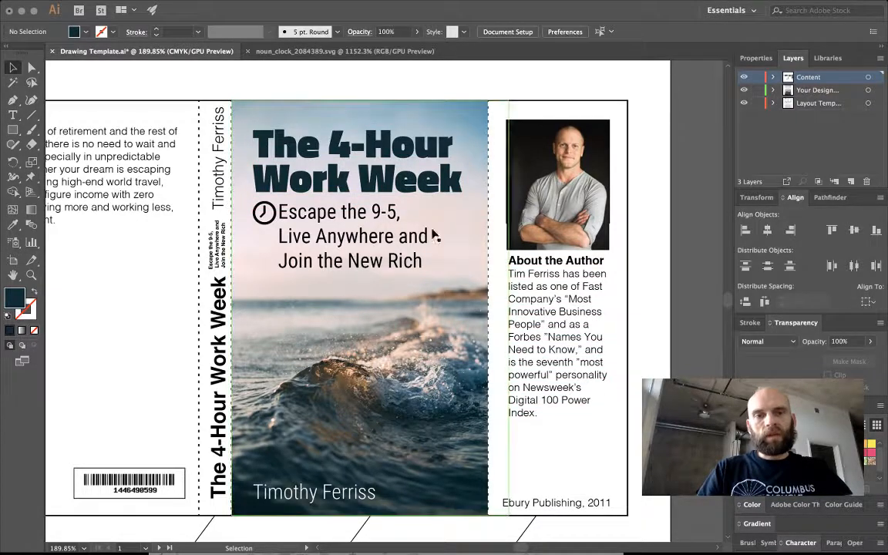
# - Resample the front cover title's colour with the Eyedropper from the dark teal water near the foot of the photo
pyautogui.click(354, 176)
pyautogui.press('i')
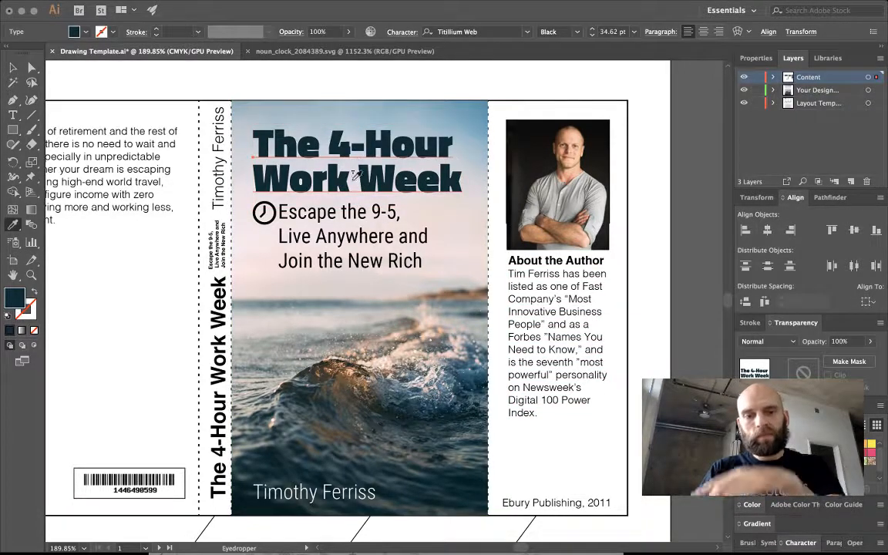
pyautogui.click(404, 466)
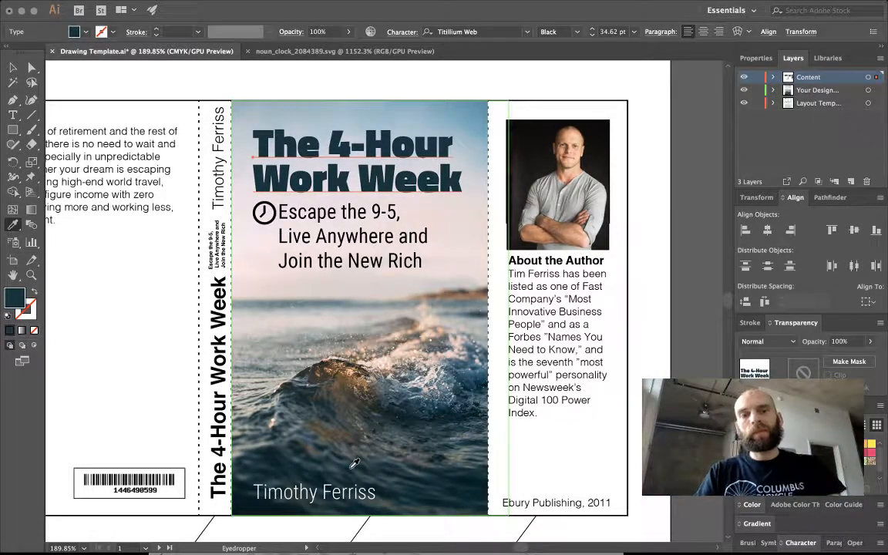
# - Recolour the front cover subtitle and the clock icon with the title's dark teal, and deselect everything
pyautogui.keyDown('ctrl'); pyautogui.click(303, 215); pyautogui.keyUp('ctrl')
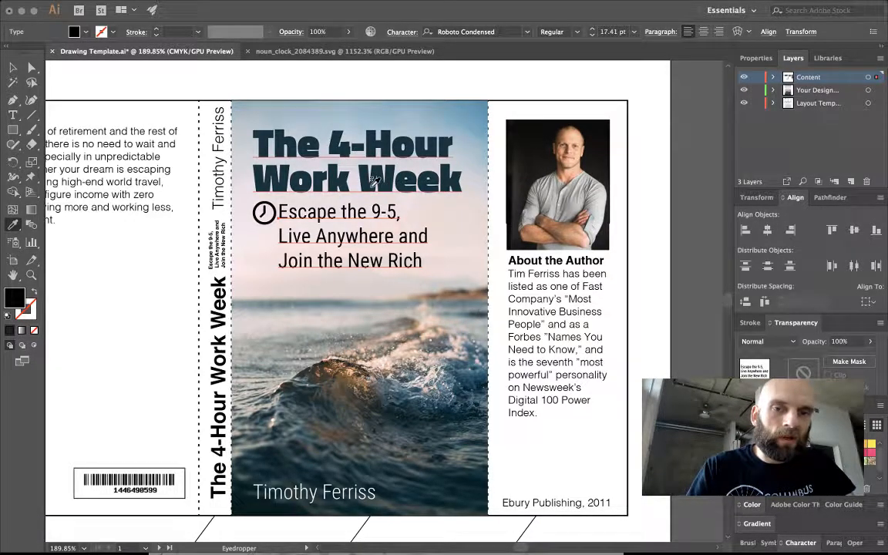
pyautogui.click(374, 181)
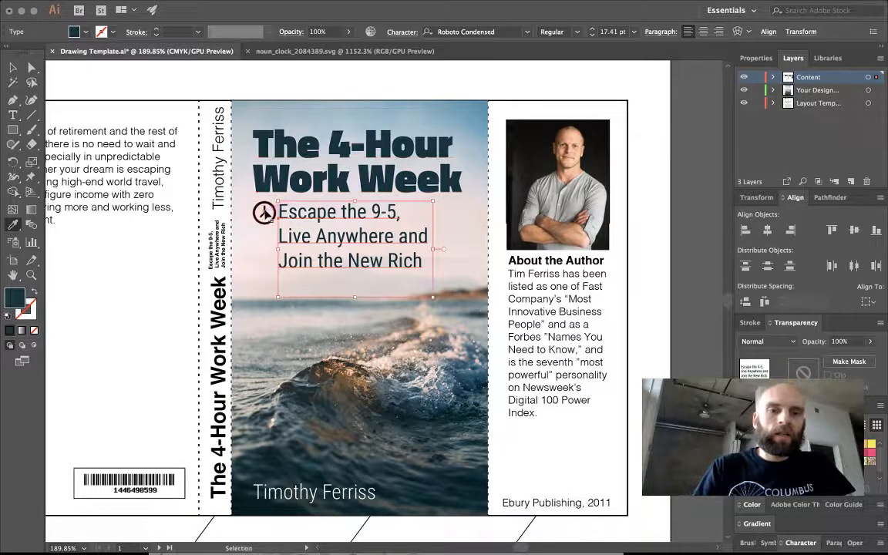
pyautogui.keyDown('super'); pyautogui.click(264, 213); pyautogui.keyUp('super')
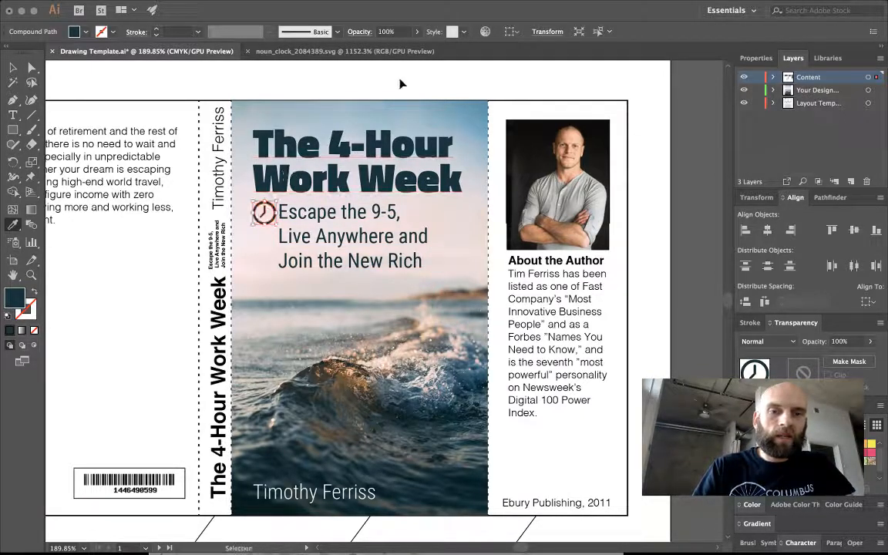
pyautogui.keyDown('super'); pyautogui.click(361, 71); pyautogui.keyUp('super')
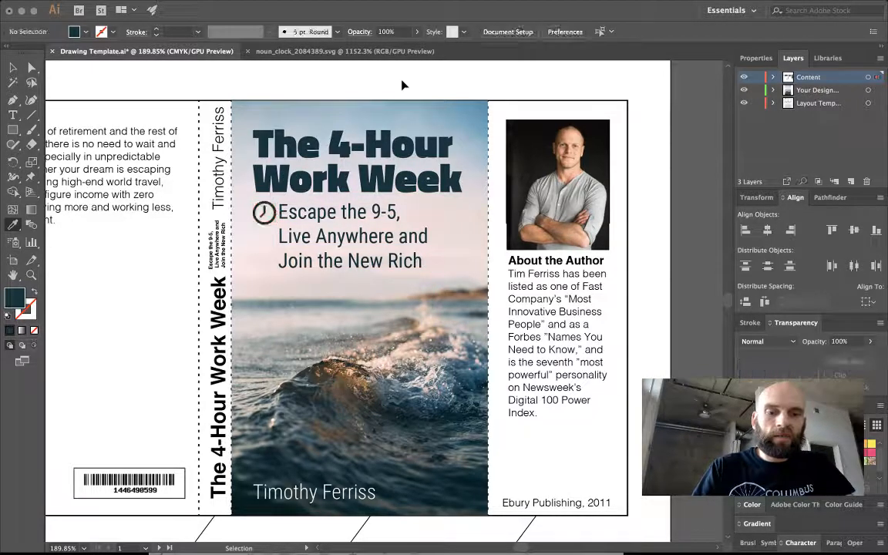
# - Recolour the author name at the foot of the front cover with a pale tint sampled from the sky, and deselect it
pyautogui.keyDown('super'); pyautogui.click(323, 494); pyautogui.keyUp('super')
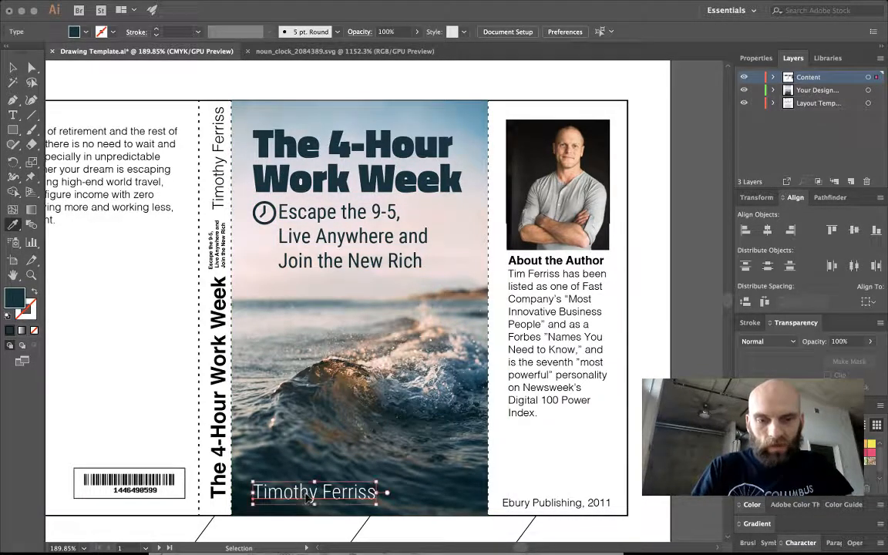
pyautogui.click(254, 243)
pyautogui.keyDown('super'); pyautogui.click(684, 369); pyautogui.keyUp('super')
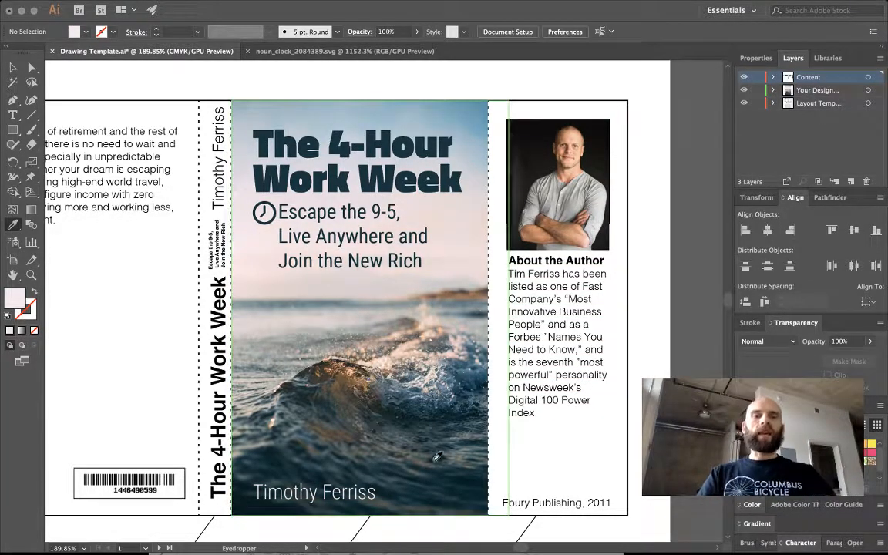
# - Examine the back cover, spine, front cover and template instructions, and the thumbnail frames on the second artboard
pyautogui.hscroll(-3, 544, 353)
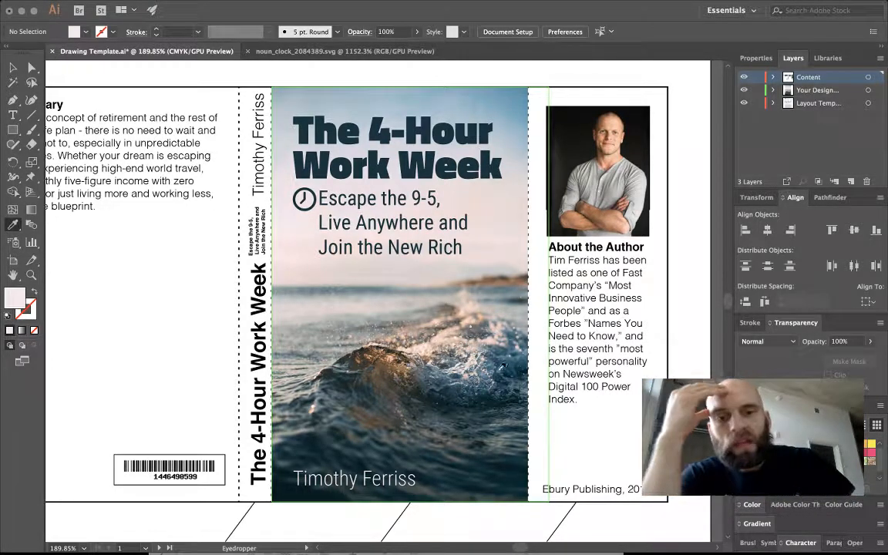
pyautogui.hscroll(-5, 358, 334)
pyautogui.scroll(-2, 357, 334)
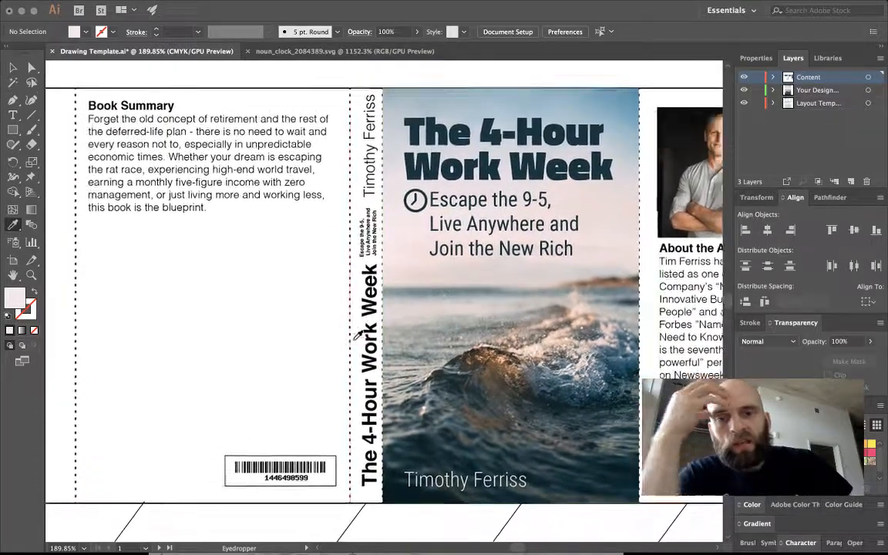
pyautogui.hscroll(-3, 357, 334)
pyautogui.scroll(2, 357, 334)
pyautogui.scroll(-2, 358, 334)
pyautogui.hscroll(5, 357, 334)
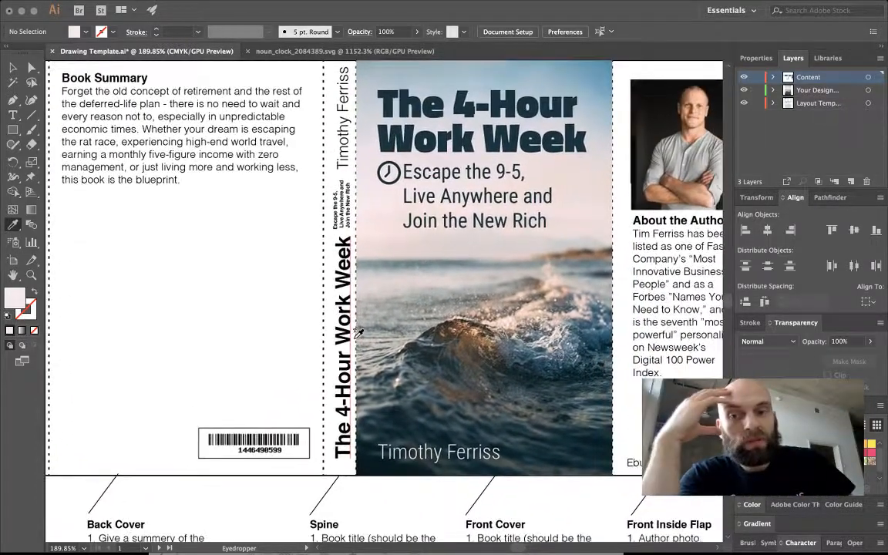
pyautogui.hscroll(1, 358, 334)
pyautogui.scroll(1, 358, 334)
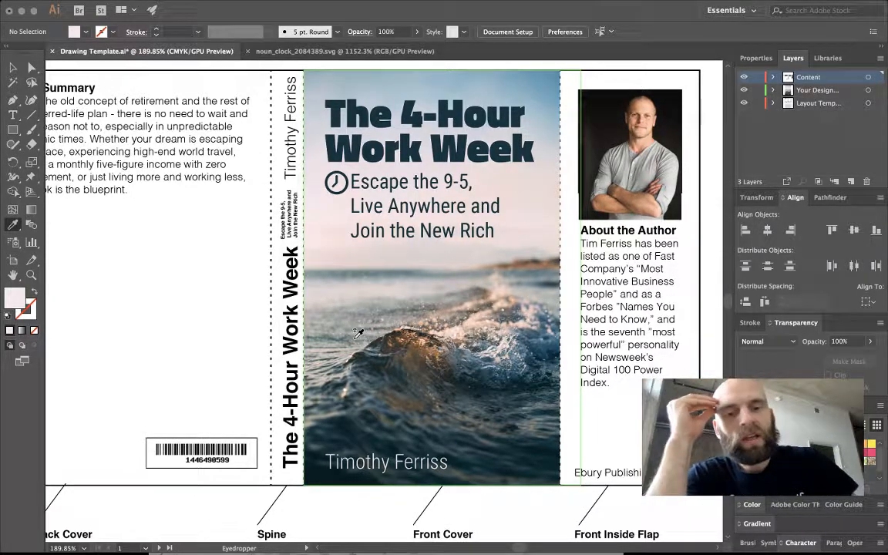
pyautogui.scroll(-3, 497, 291)
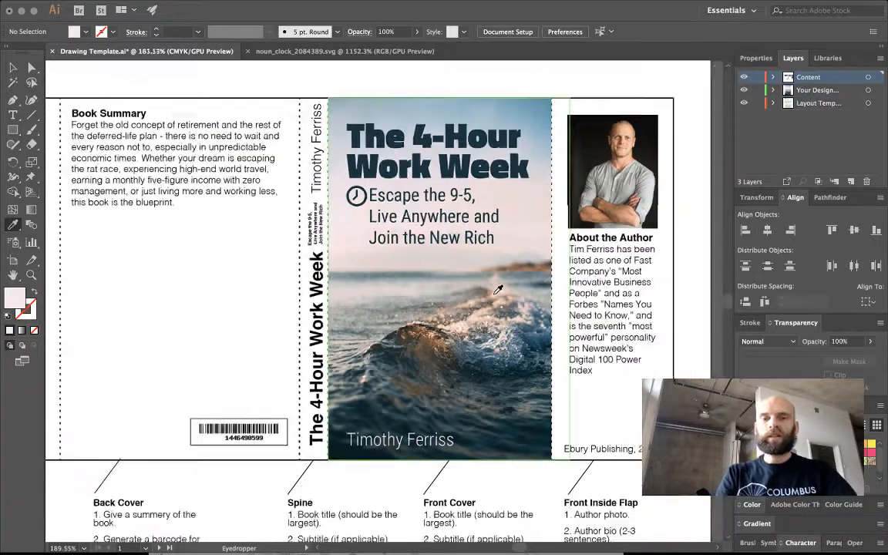
pyautogui.scroll(1, 497, 290)
pyautogui.scroll(-10, 497, 289)
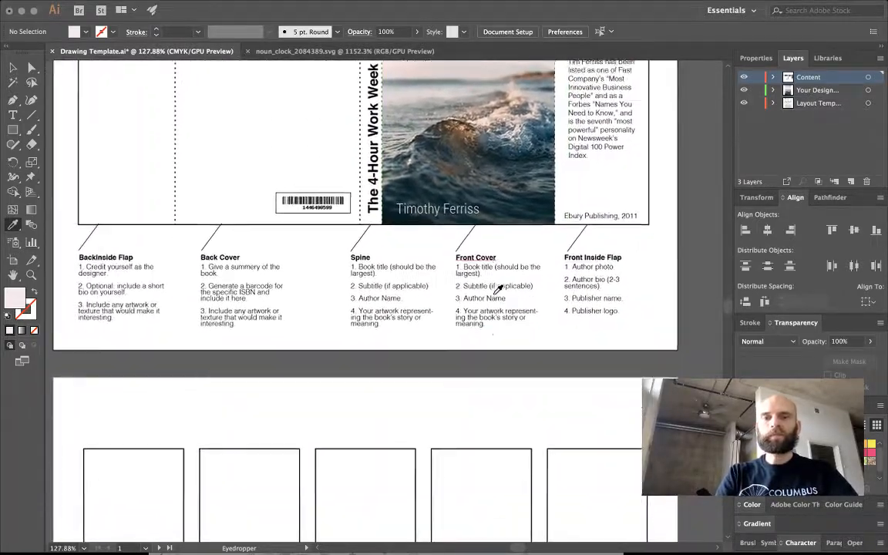
pyautogui.scroll(-5, 498, 290)
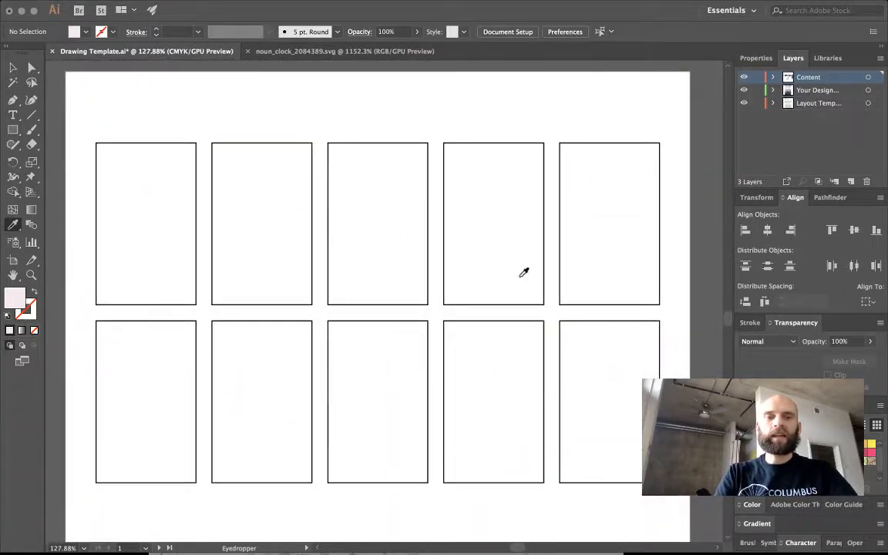
pyautogui.scroll(10, 462, 214)
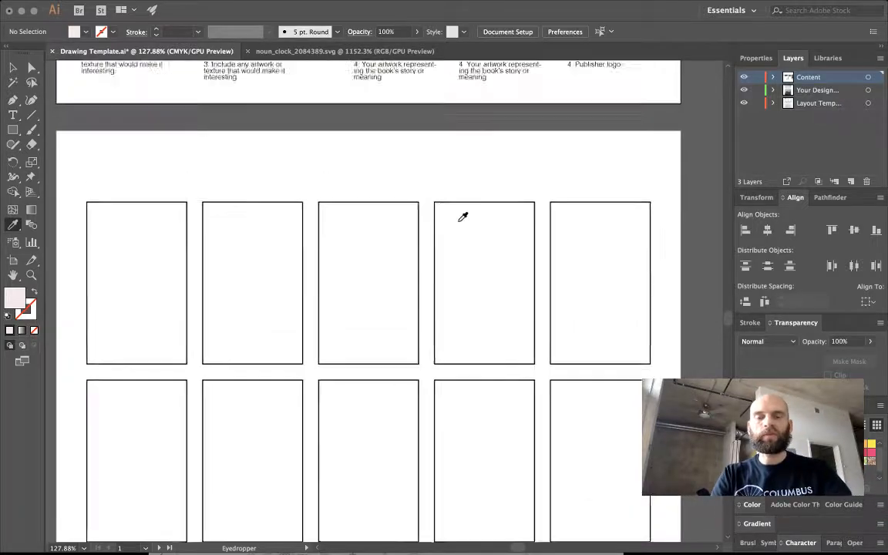
# - Copy the front cover's photo, title, subtitle, clock icon and author name together onto the second artboard
pyautogui.hscroll(2, 381, 191)
pyautogui.scroll(3, 381, 190)
pyautogui.press('v')
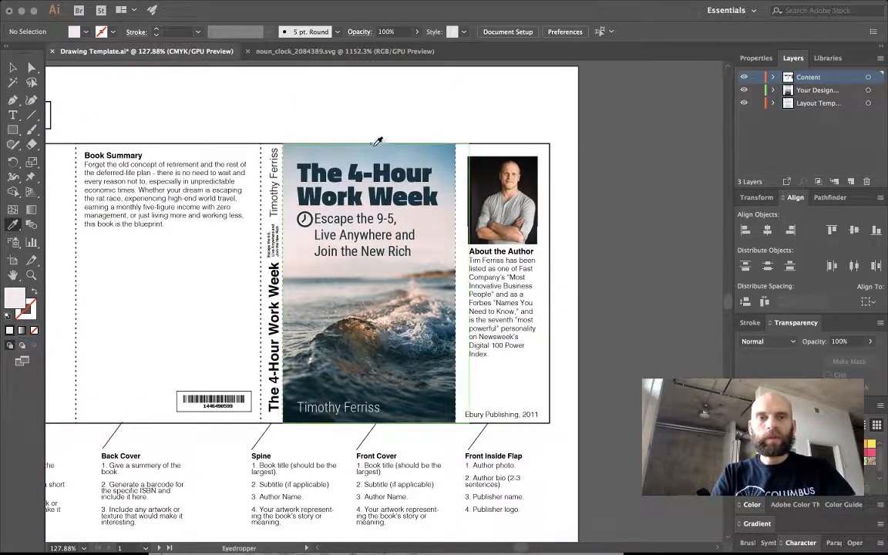
pyautogui.click(328, 150)
pyautogui.keyDown('shift'); pyautogui.click(347, 235); pyautogui.keyUp('shift')
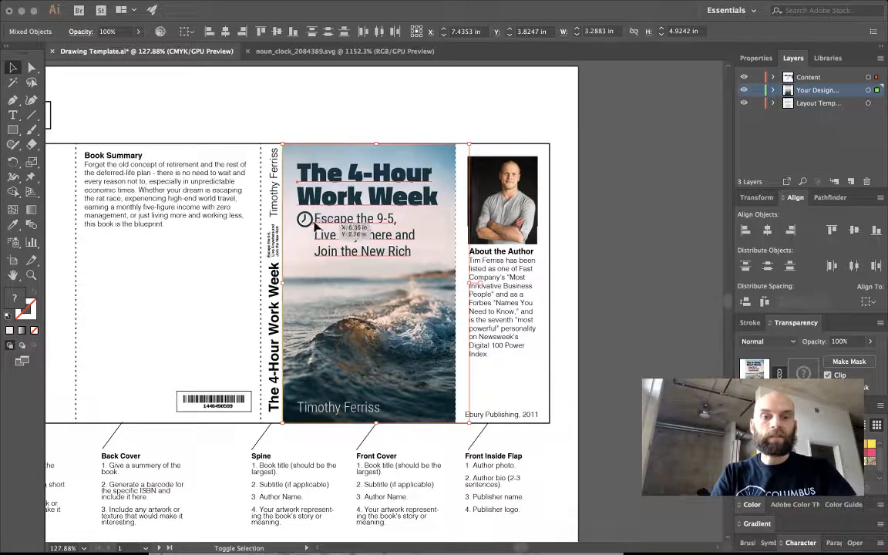
pyautogui.keyDown('shift'); pyautogui.click(303, 223); pyautogui.keyUp('shift')
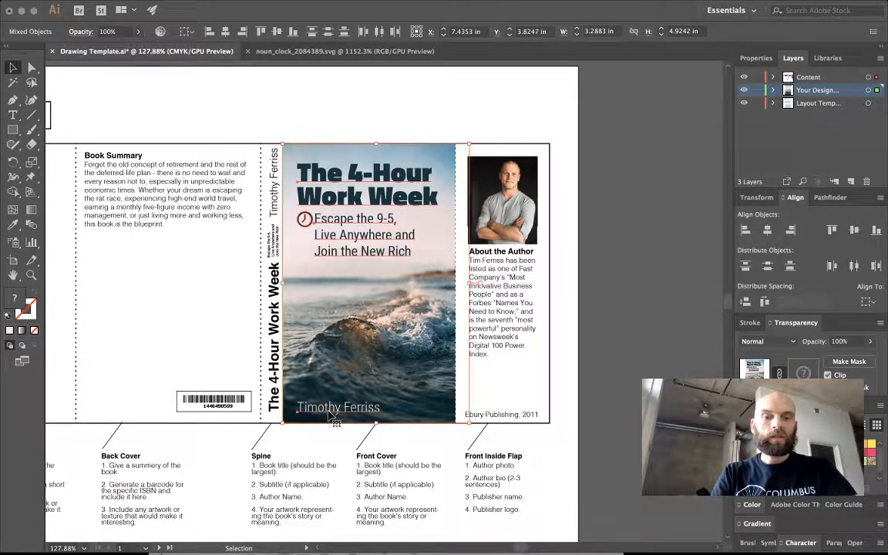
pyautogui.moveTo(341, 356); pyautogui.dragTo(245, 532)
pyautogui.scroll(-4, 245, 531)
pyautogui.hscroll(-4, 245, 532)
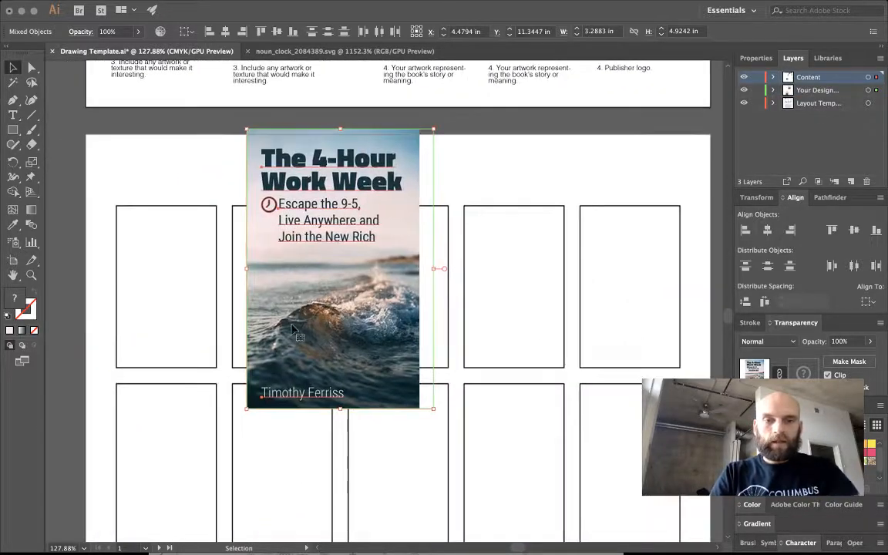
# - Fit the copied cover into the first thumbnail frame, scaling it to about 2.06 by 3.08 in, and deselect it
pyautogui.moveTo(298, 302); pyautogui.dragTo(170, 374)
pyautogui.moveTo(305, 487); pyautogui.dragTo(224, 376)
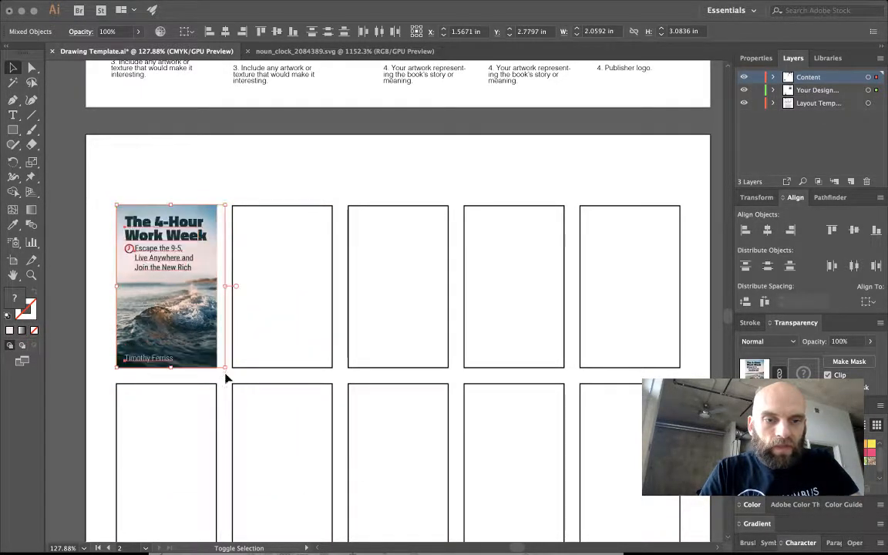
pyautogui.click(219, 192)
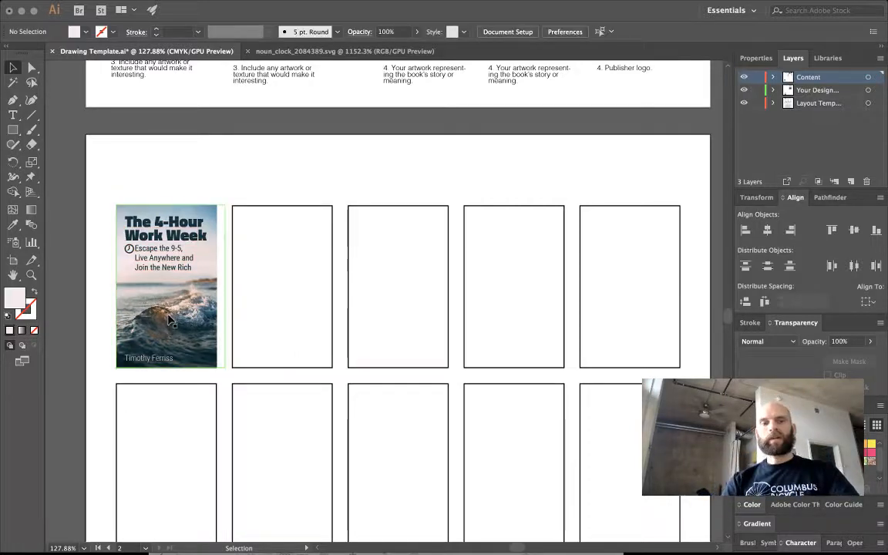
# - Duplicate the thumbnail cover into the second frame of the upper row, aligned with the first, and deselect it
pyautogui.click(139, 272)
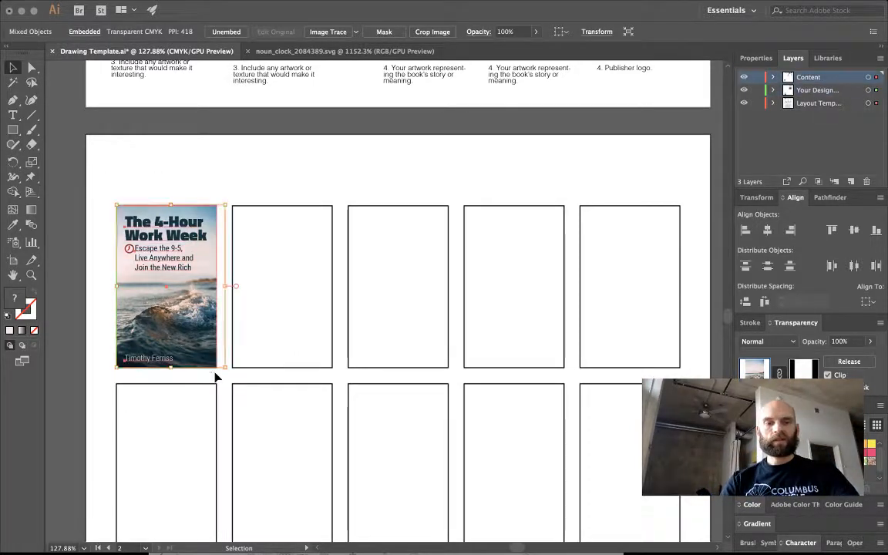
pyautogui.moveTo(178, 336); pyautogui.dragTo(285, 341)
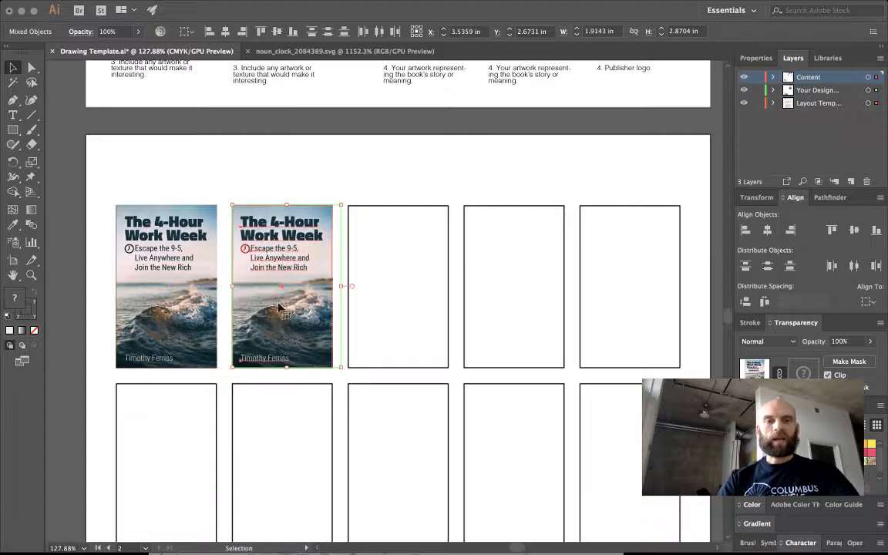
pyautogui.click(299, 150)
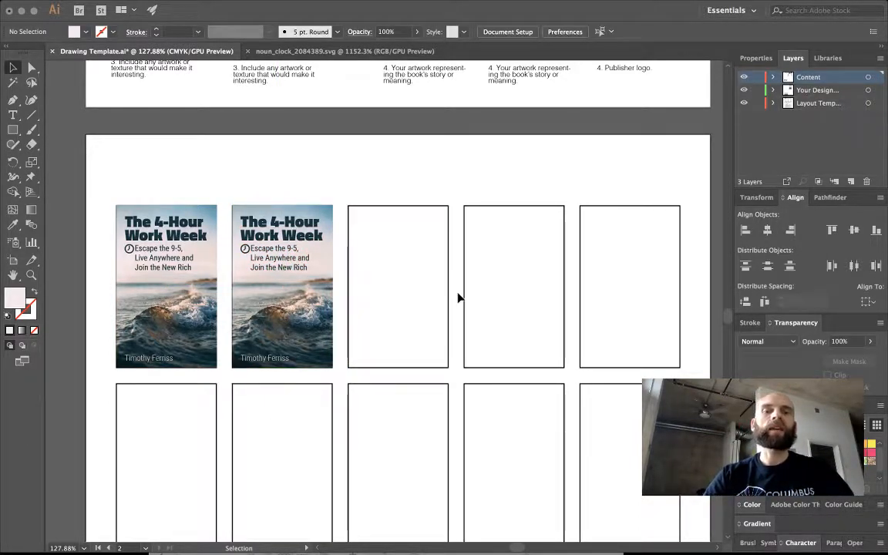
pyautogui.scroll(-3, 458, 297)
pyautogui.hscroll(1, 458, 297)
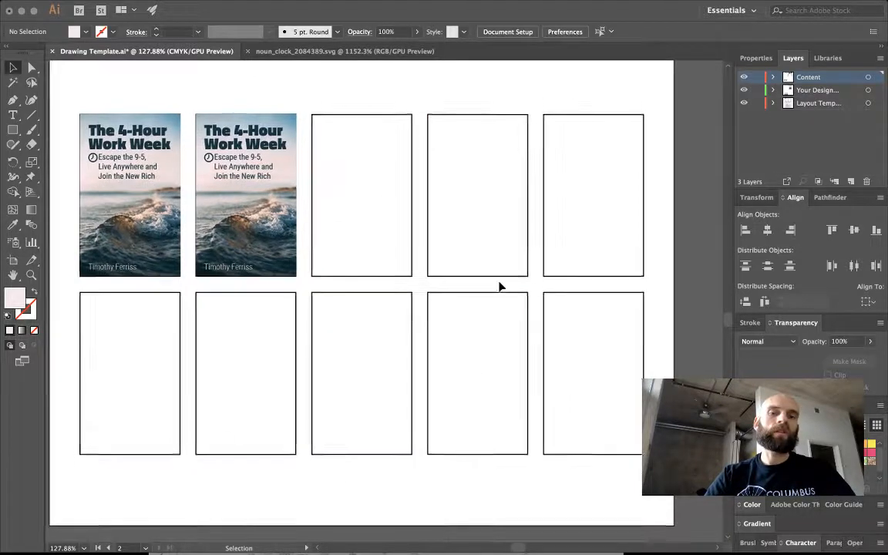
pyautogui.scroll(10, 499, 287)
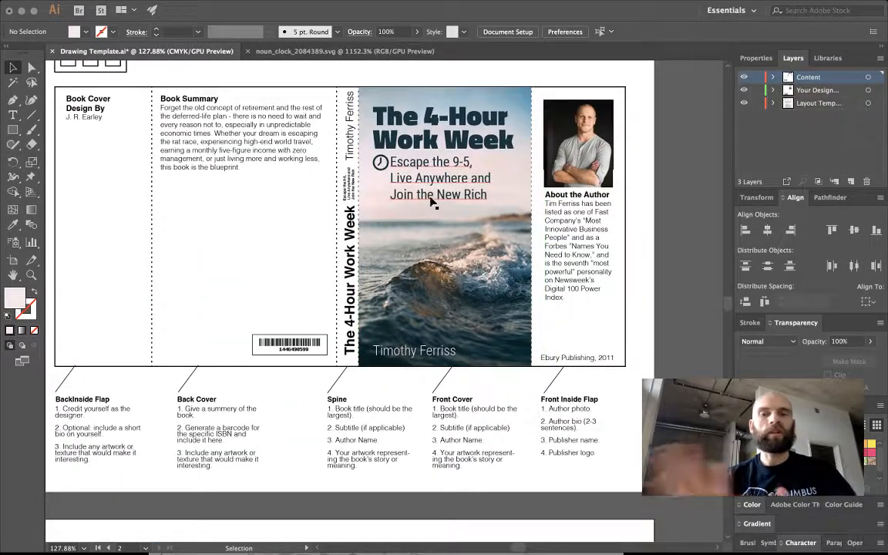